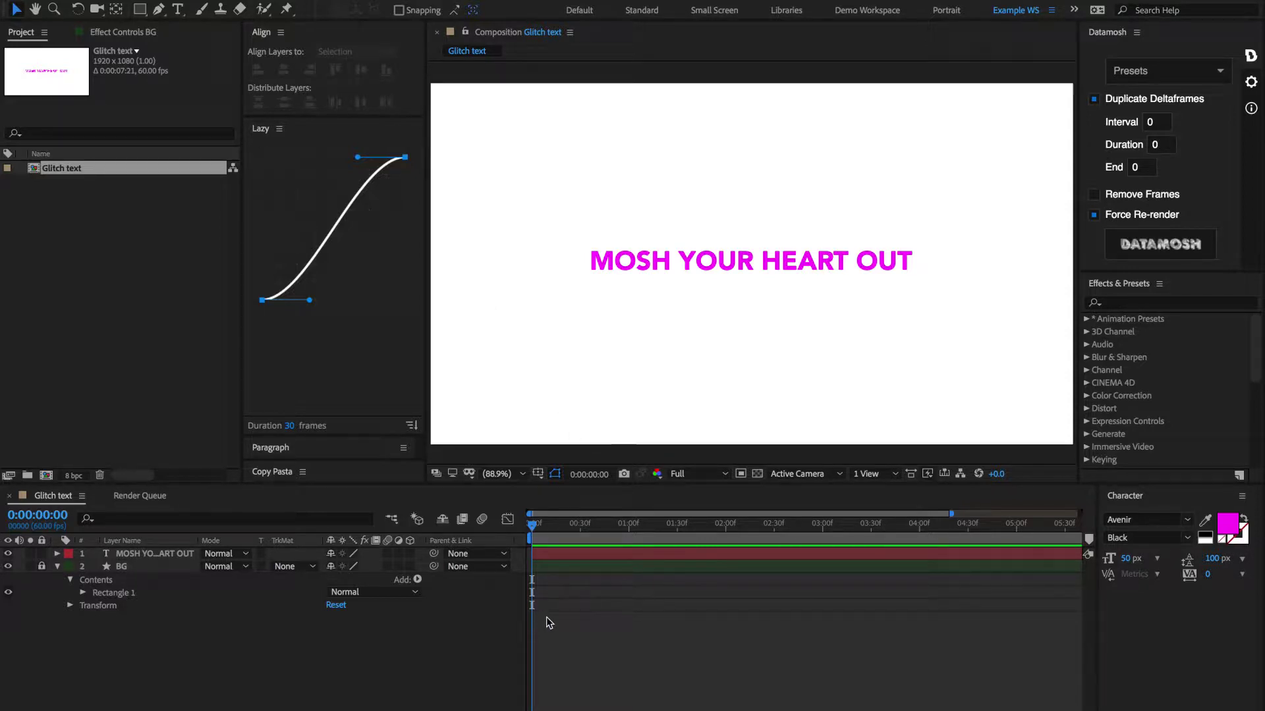
Step: Add a full-frame rectangle and apply Fractal Noise to it
double_click(140, 9)
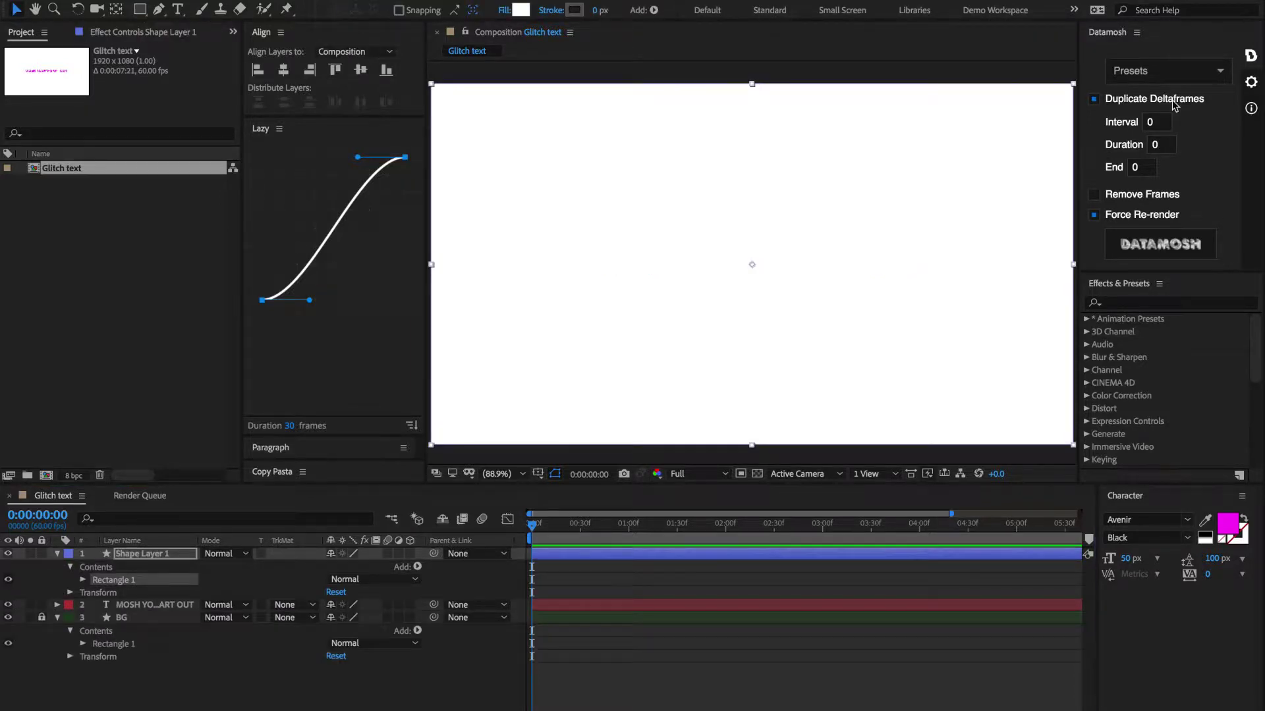
click(1120, 303)
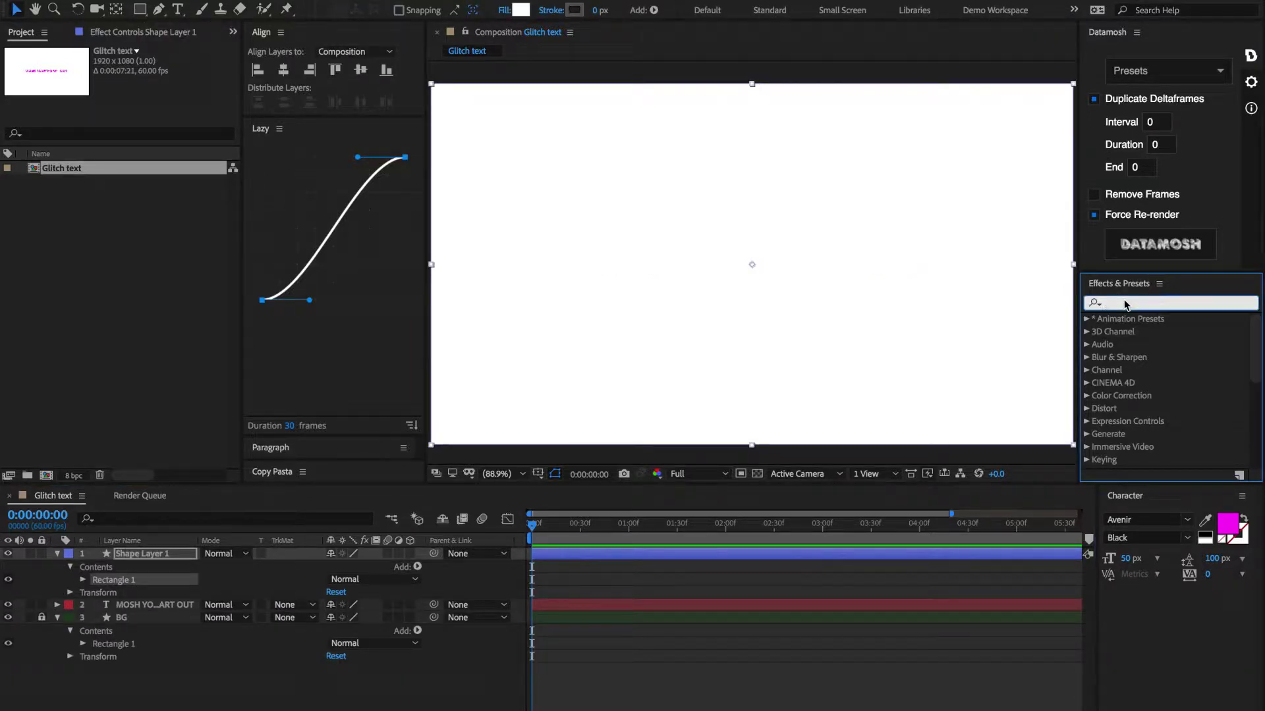
text(fractal)
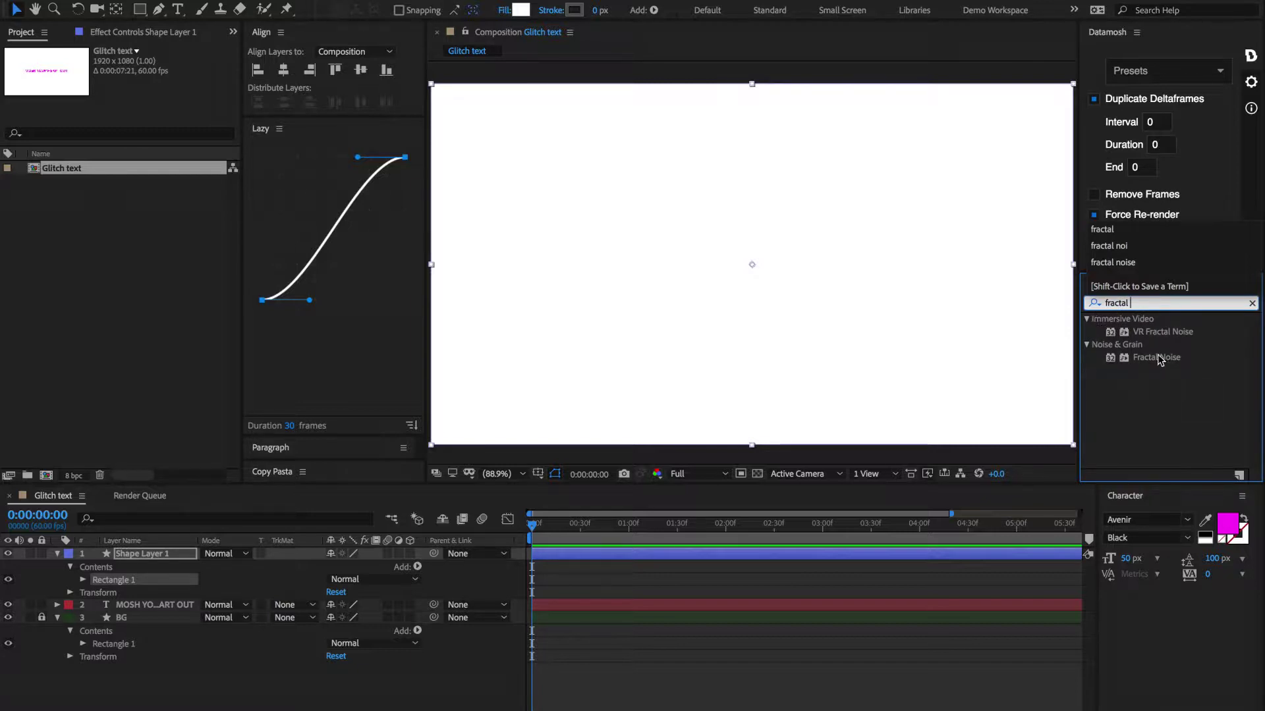
drag(1160, 358, 809, 326)
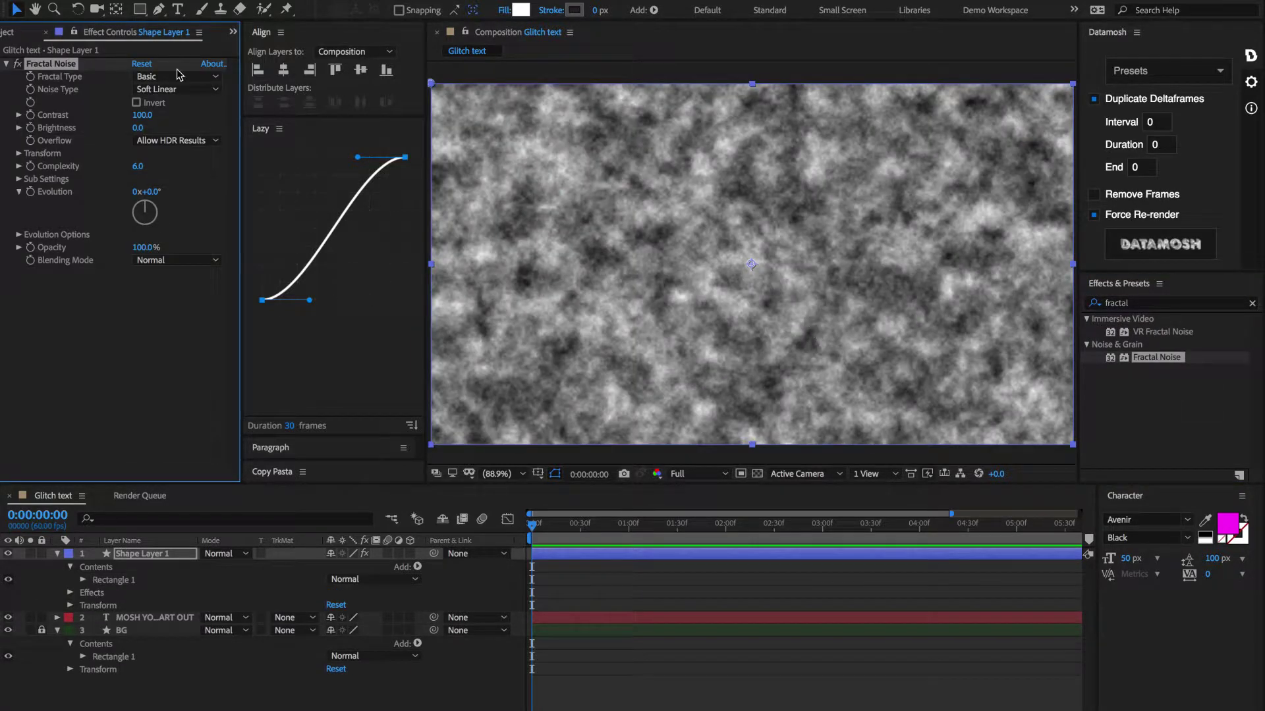
Step: Set Fractal Noise to Dynamic with Block noise, non-uniform Scale Width 1859 and Height 54
click(160, 77)
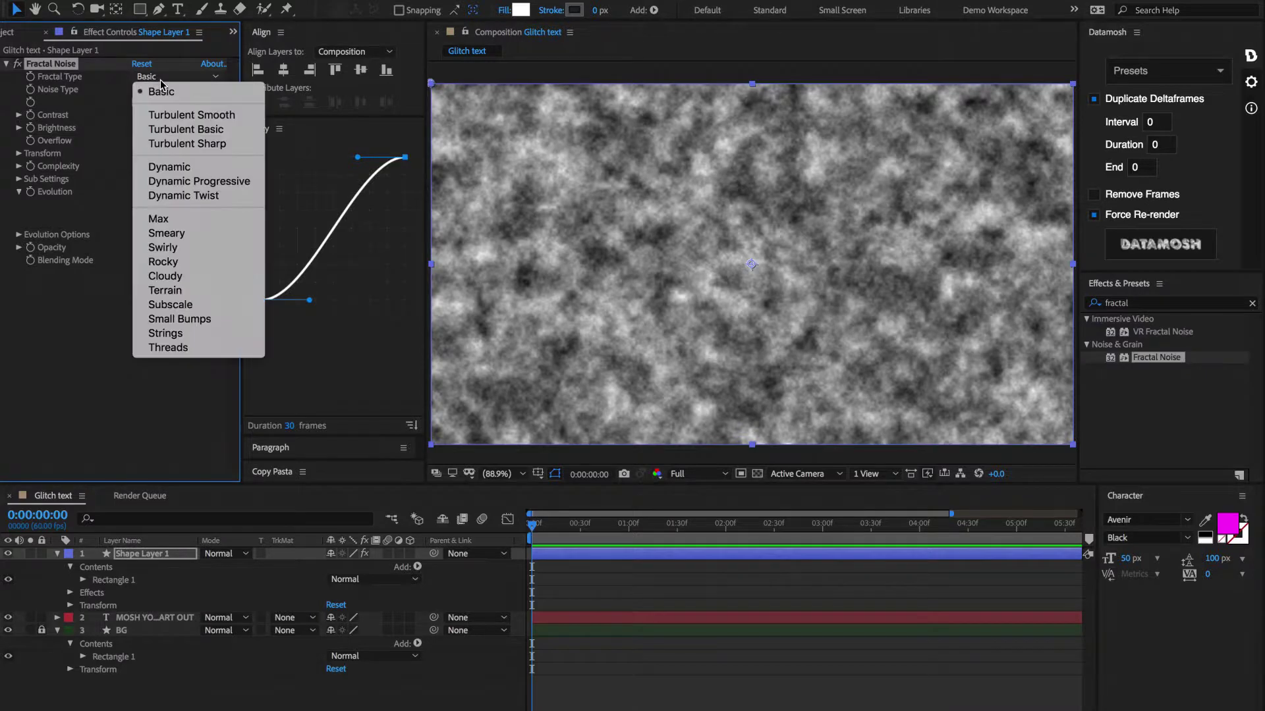
click(169, 168)
click(158, 90)
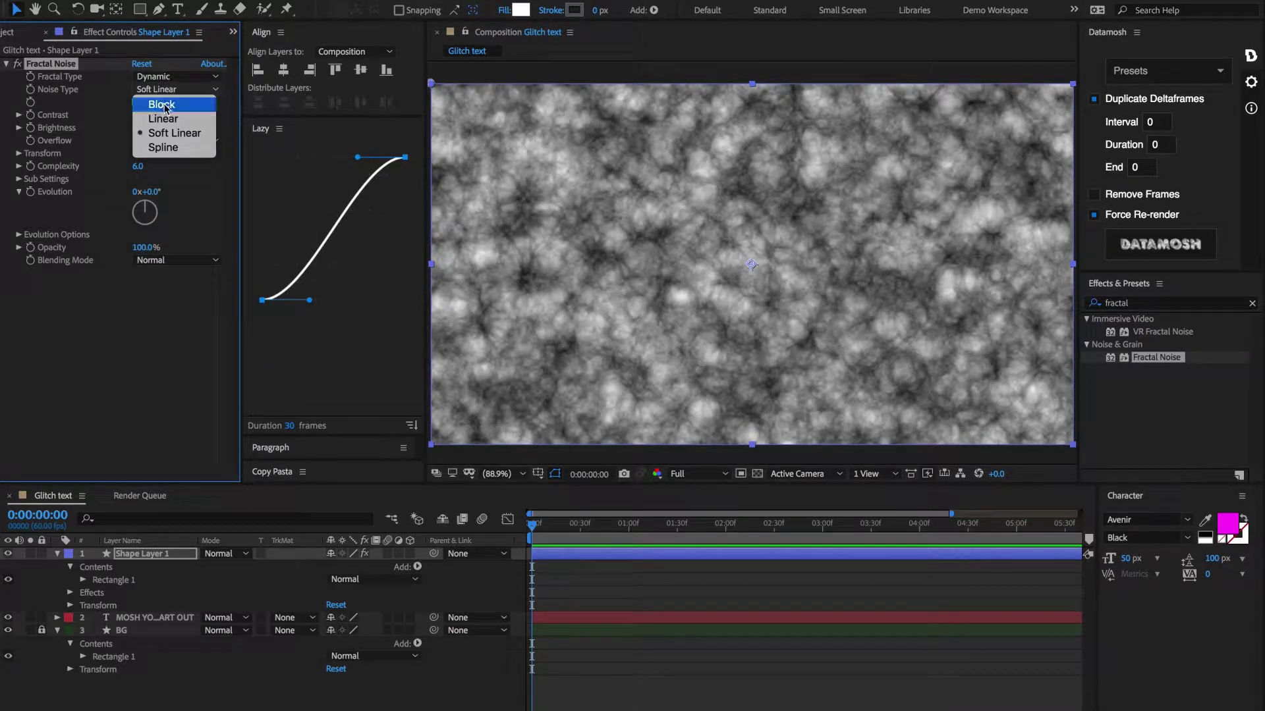
click(162, 104)
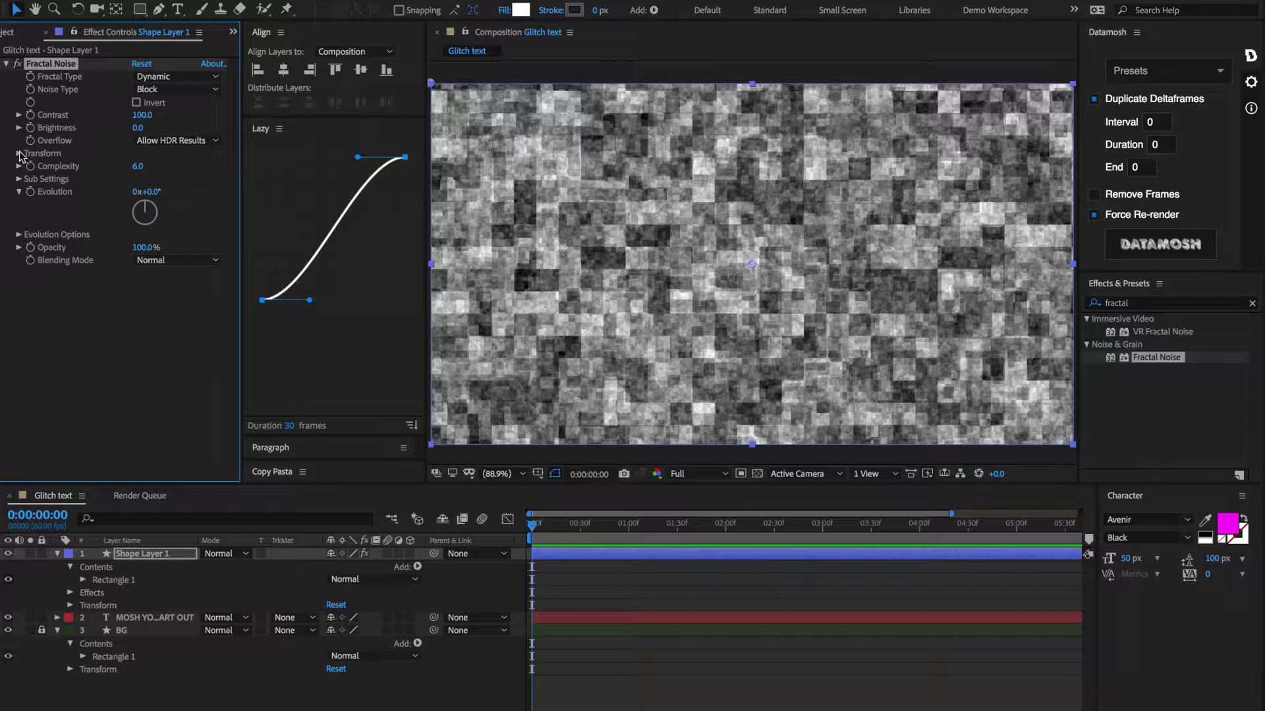
click(19, 153)
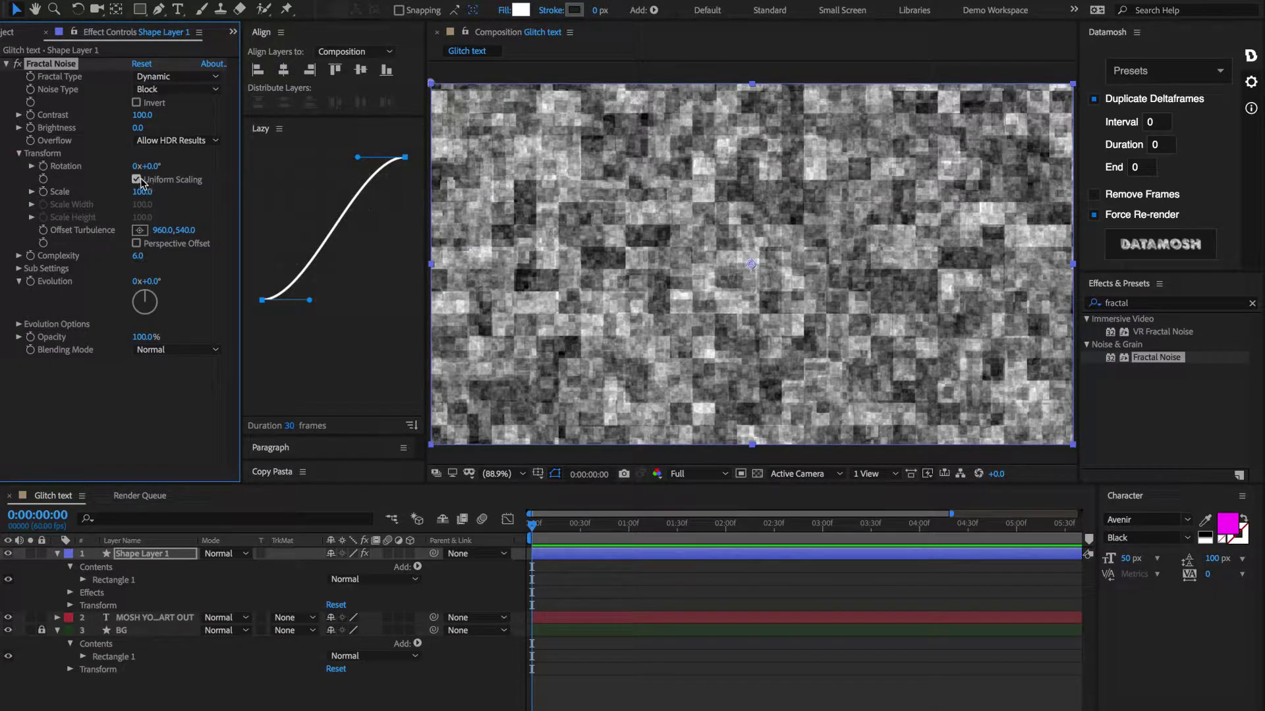
click(137, 179)
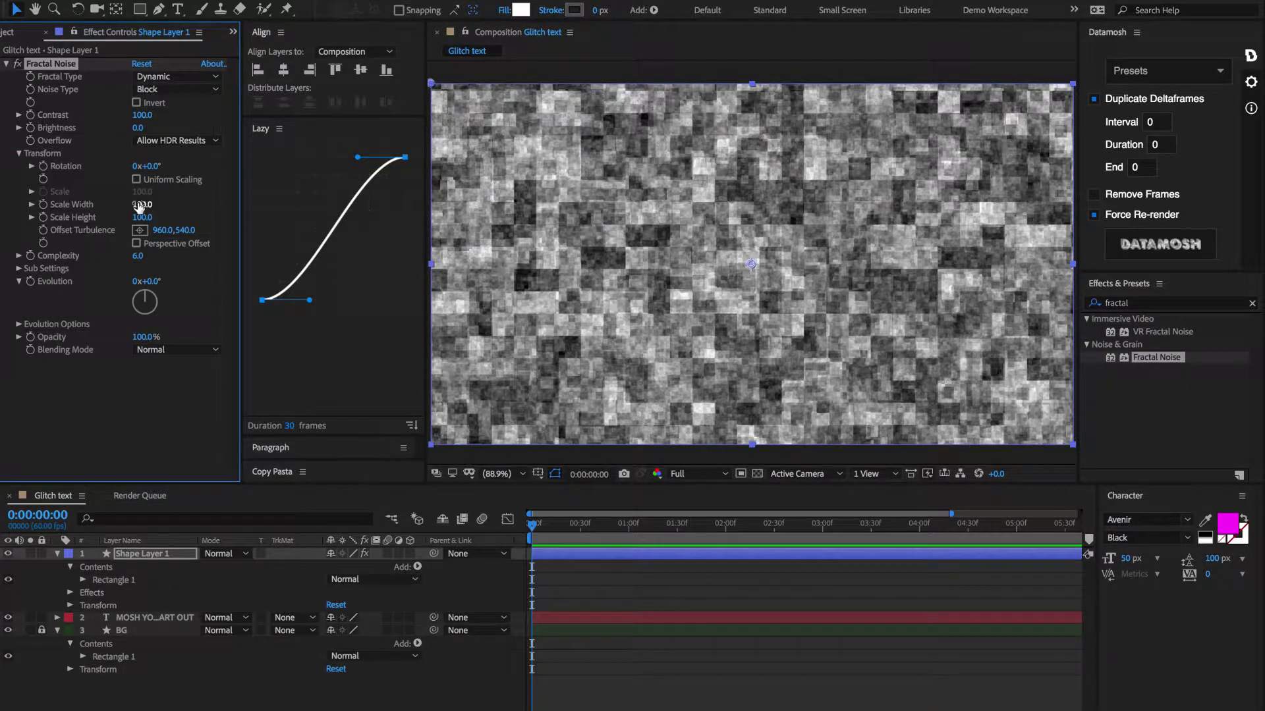
mouse_move(142, 204)
mouse_down()
mouse_move(371, 211)
mouse_move(341, 211)
mouse_up()
drag(143, 219, 112, 224)
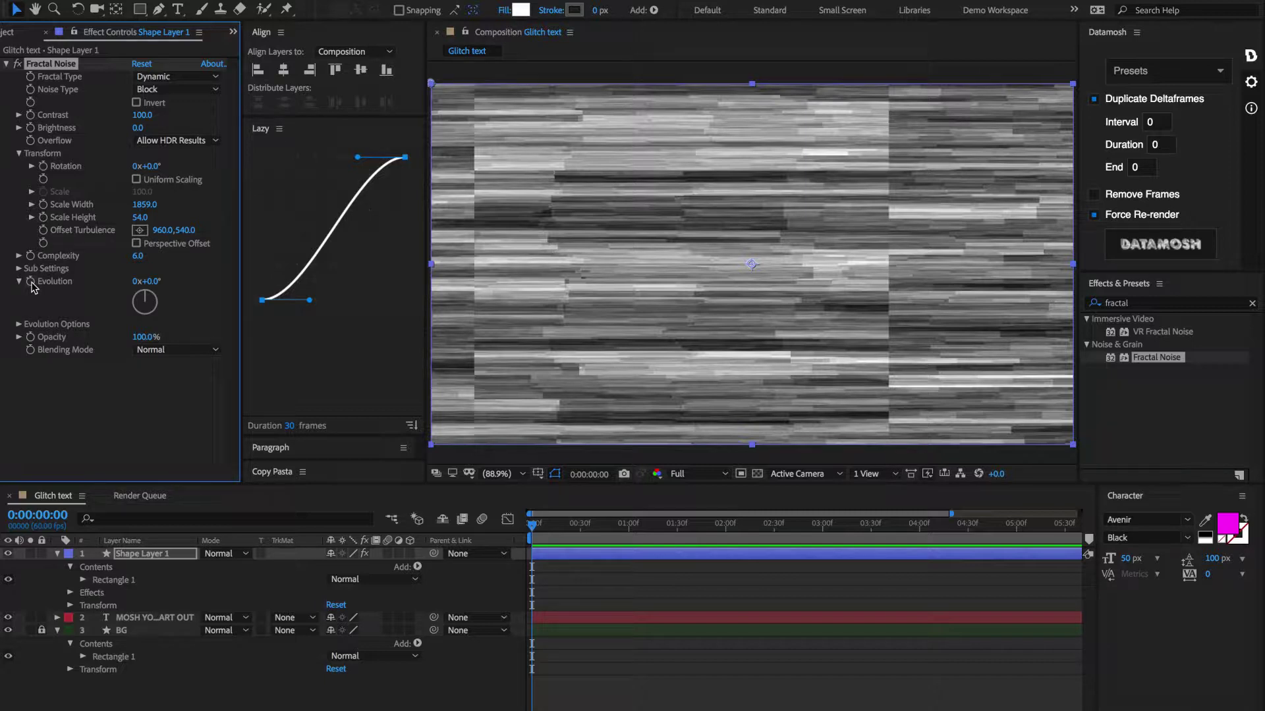
Step: Give Fractal Noise Evolution a time*1000 expression and preview the animated streaks
alt+click(31, 282)
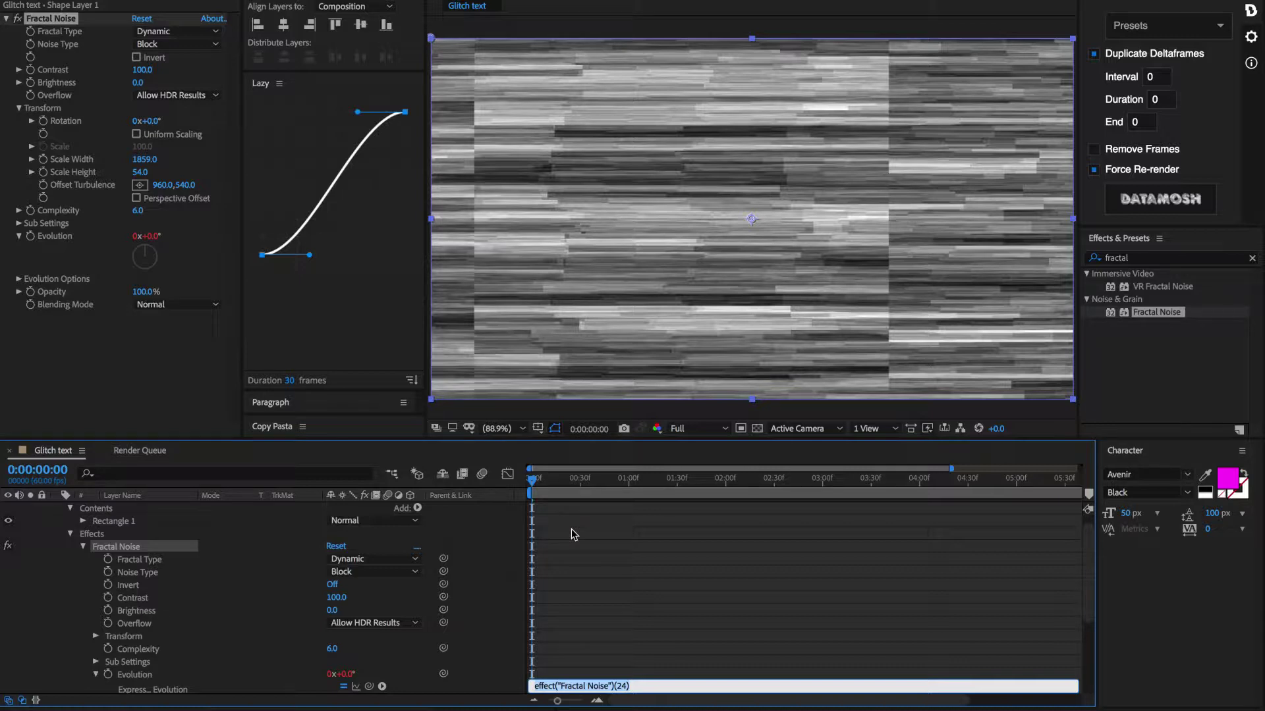
text(time)
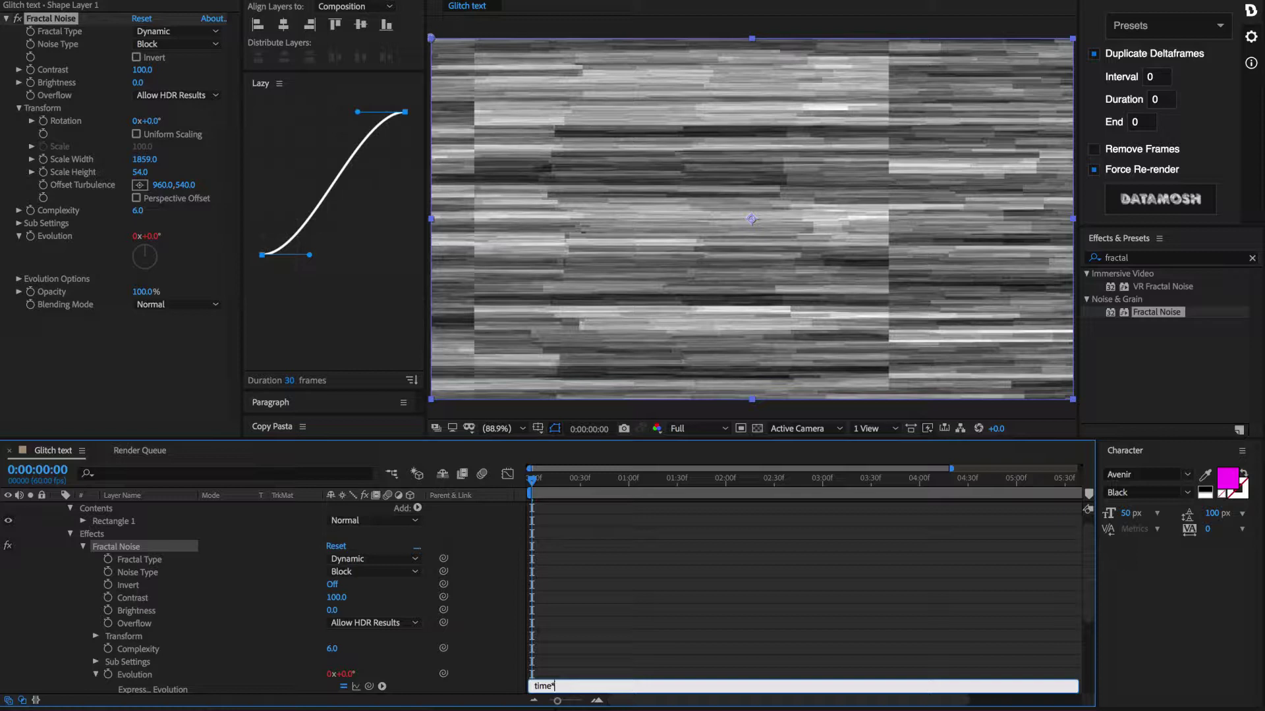
text(*1000)
click(678, 565)
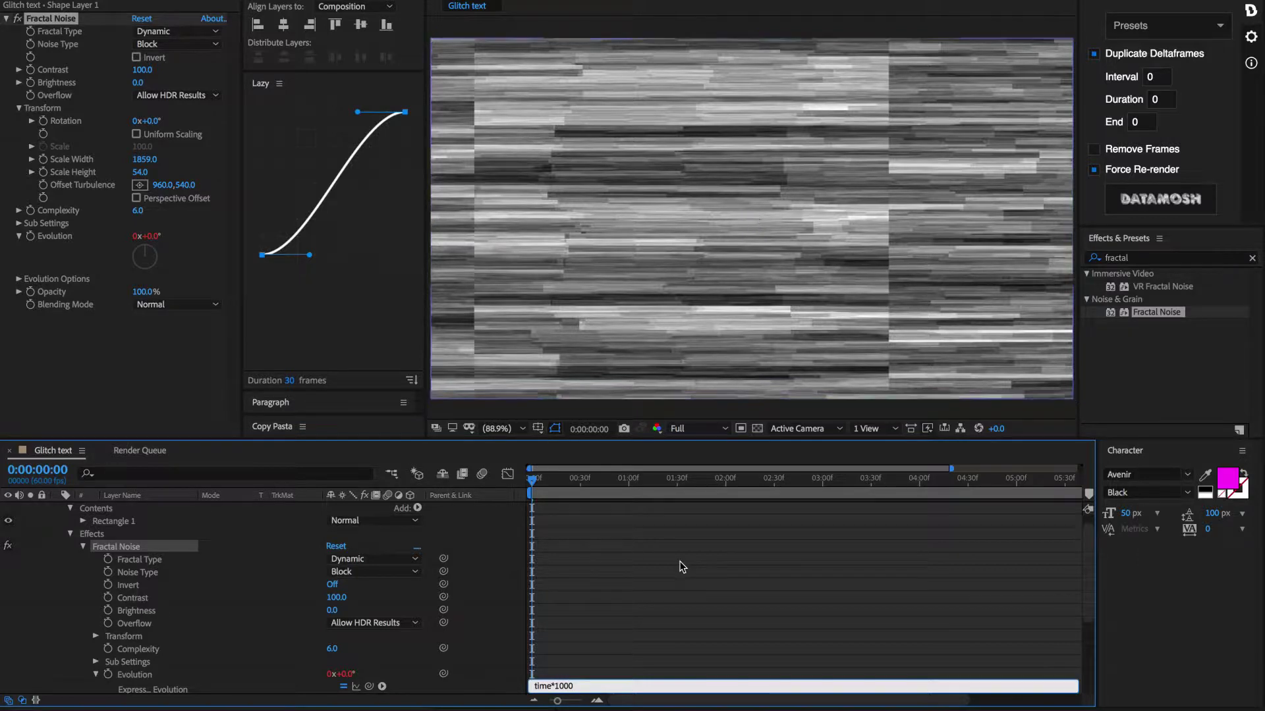
key(space)
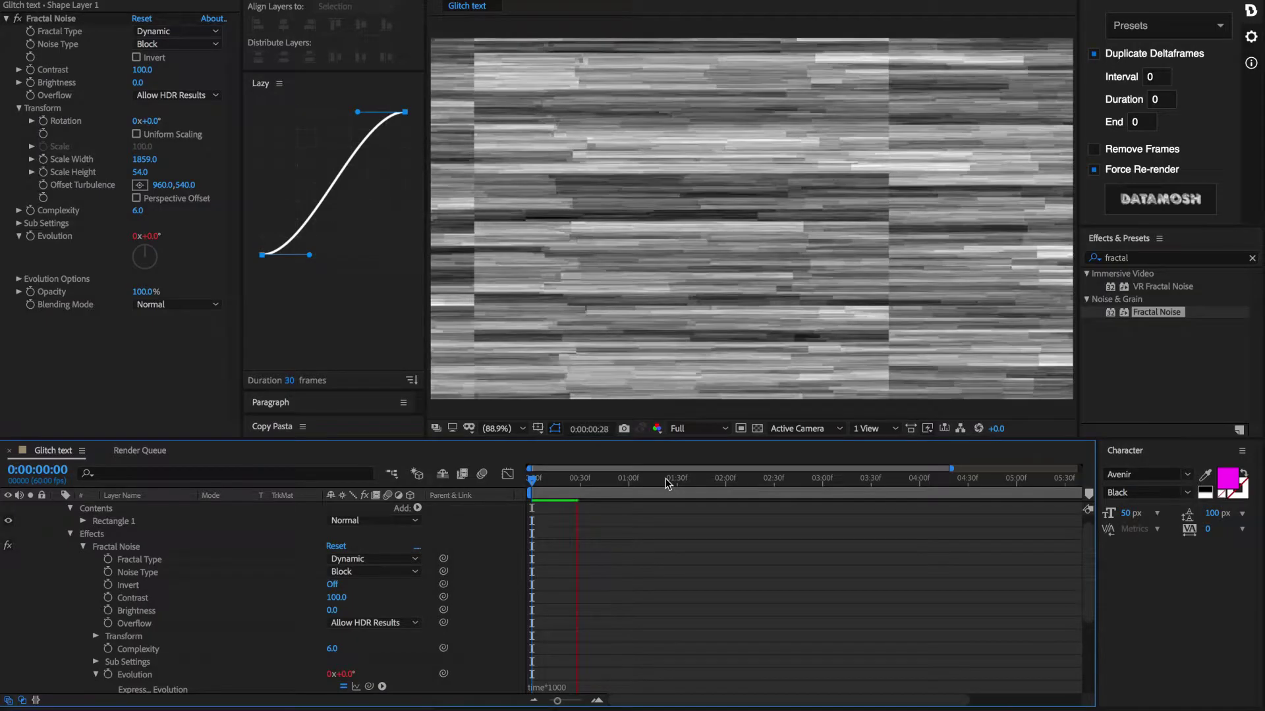
Step: Pre-compose the noise shape layer into a composition named Noise
key(space)
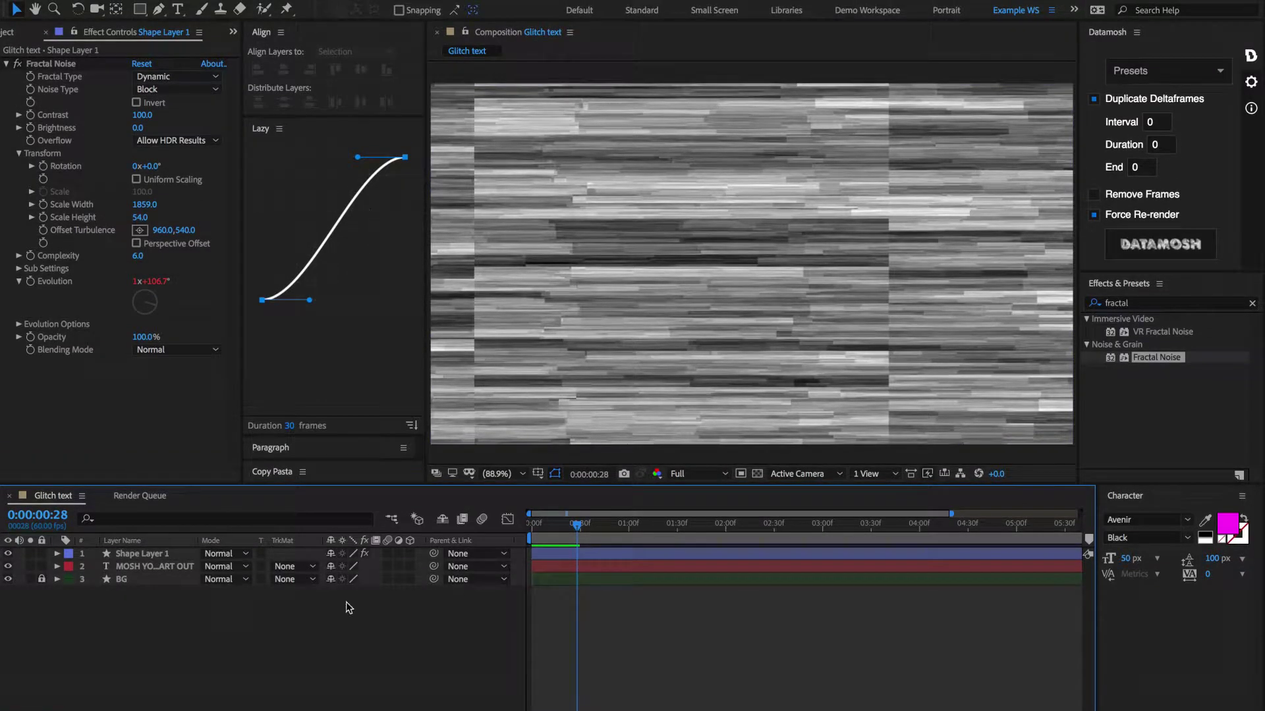
click(163, 556)
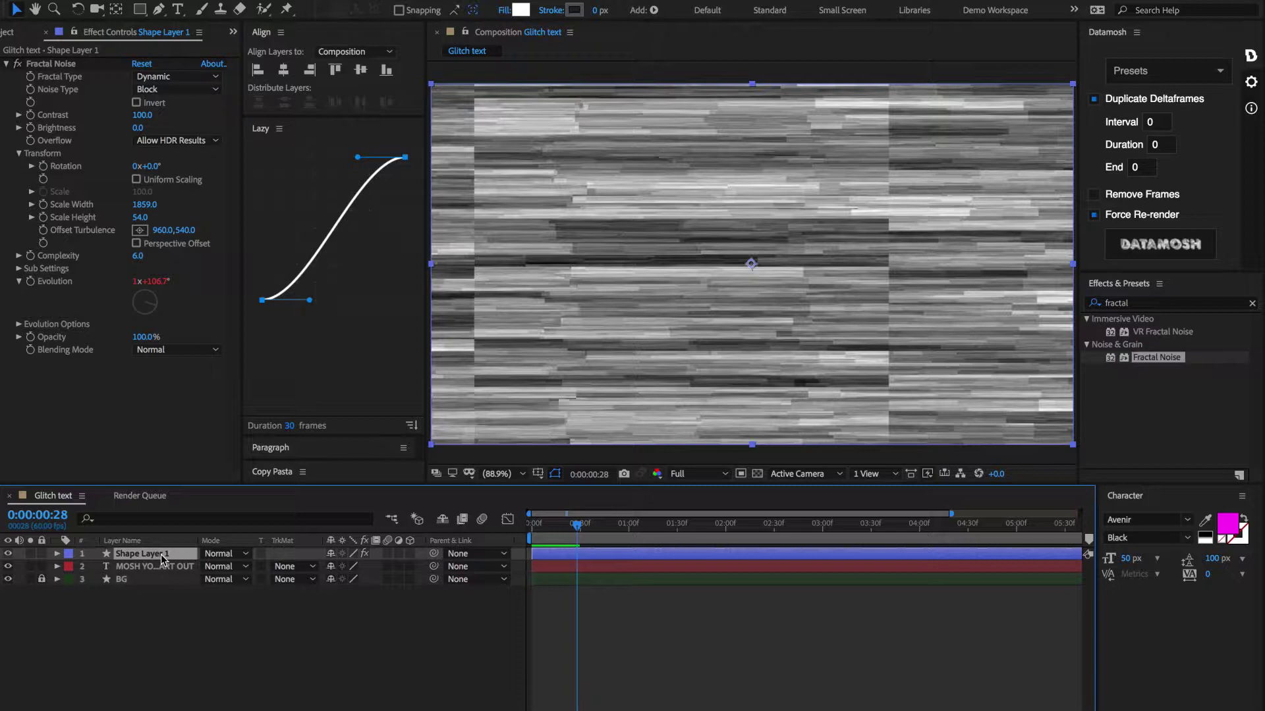
key(ctrl+shift+c)
text(Noise)
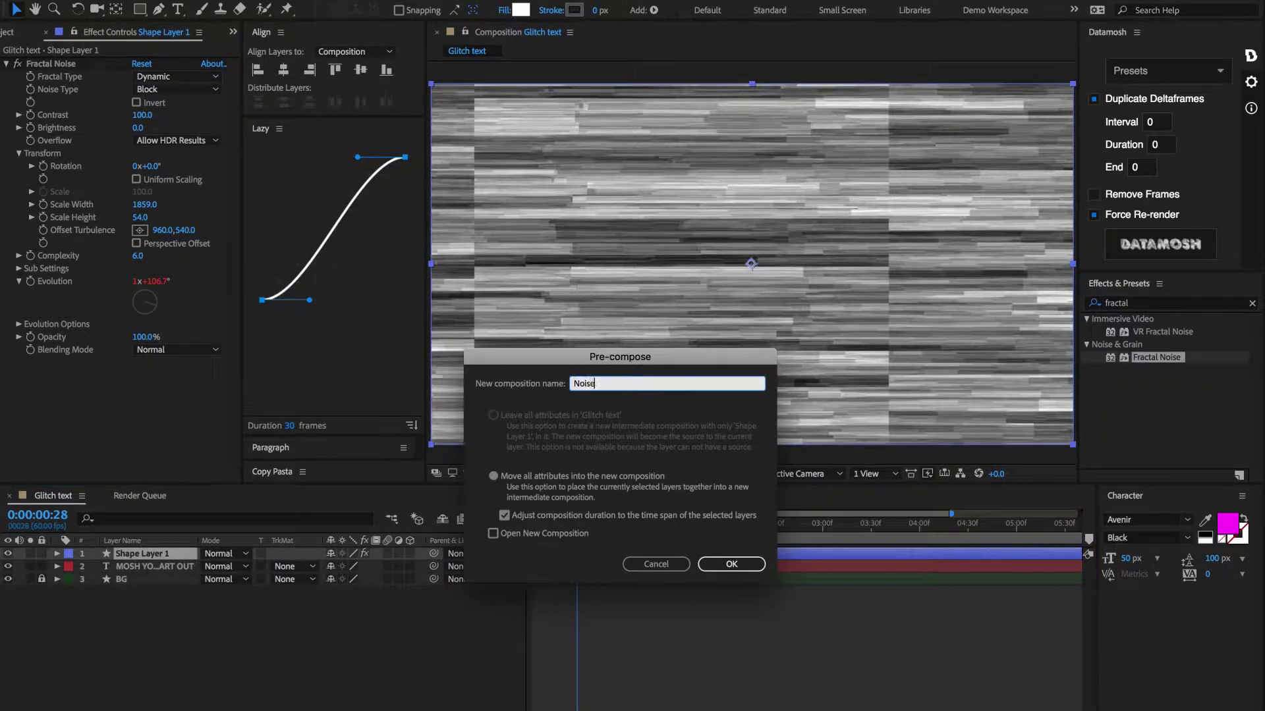
key(Return)
Step: Move the Noise layer below the text, hide it, and select the MOSH YOUR HEART OUT layer
key(ctrl+bracketleft)
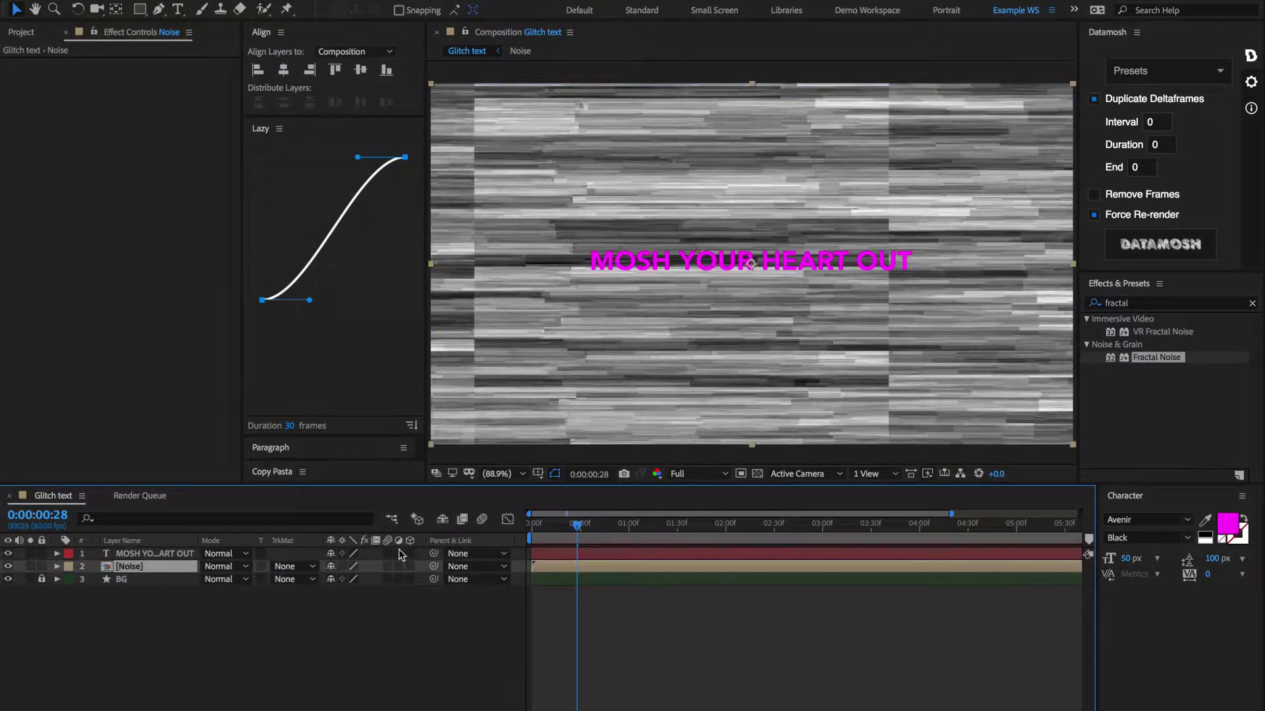
click(8, 567)
click(142, 554)
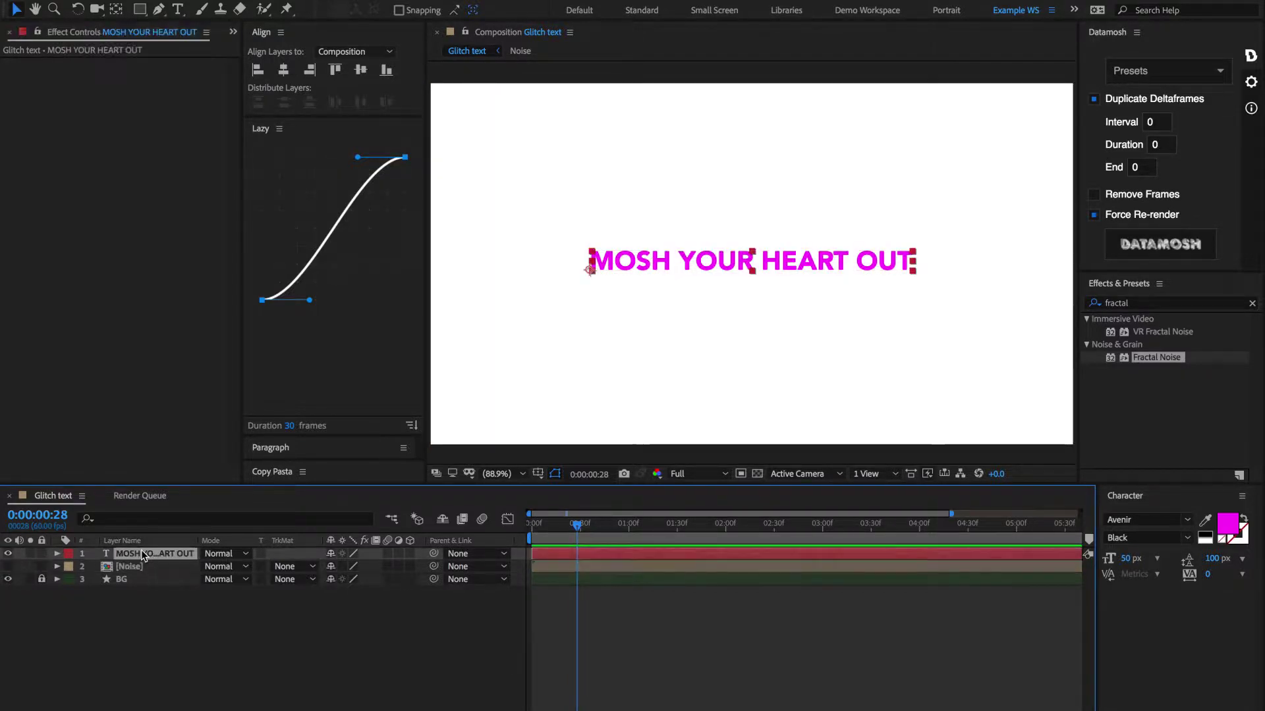
click(1156, 304)
key(ctrl+a)
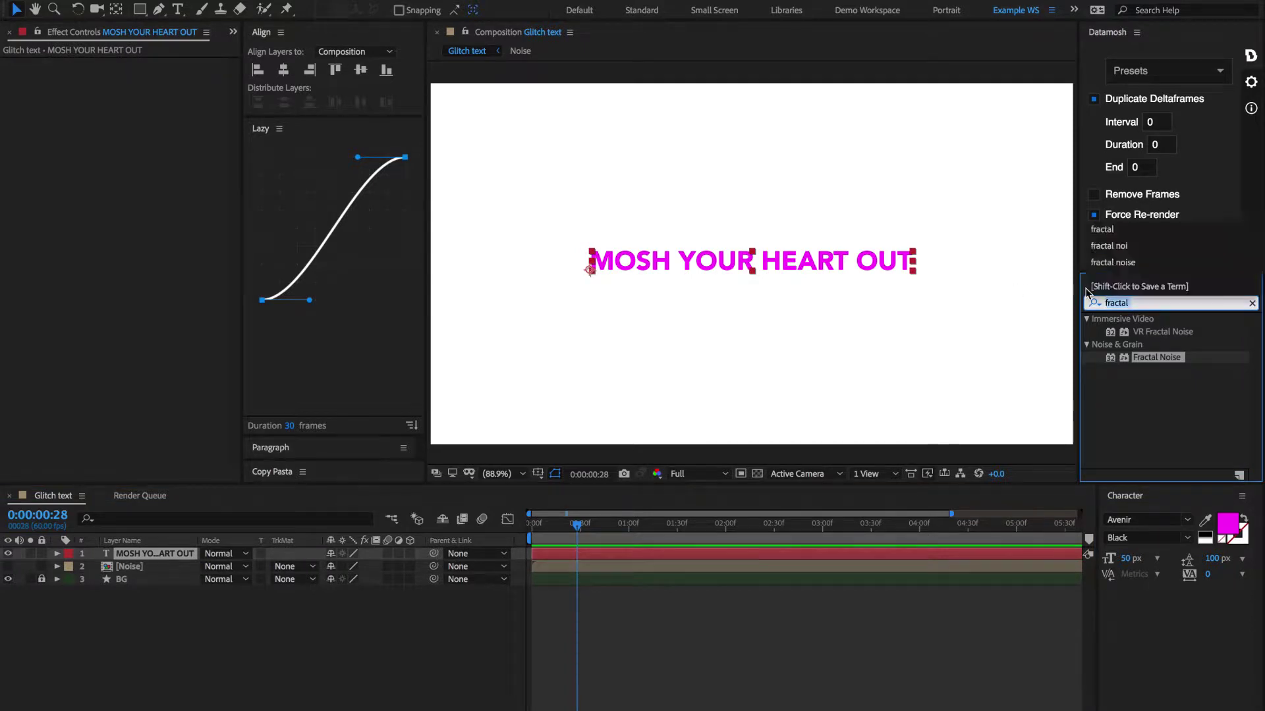
Step: Apply Displacement Map to the text using 2. Noise, Max Horizontal Displacement 45
text(displ)
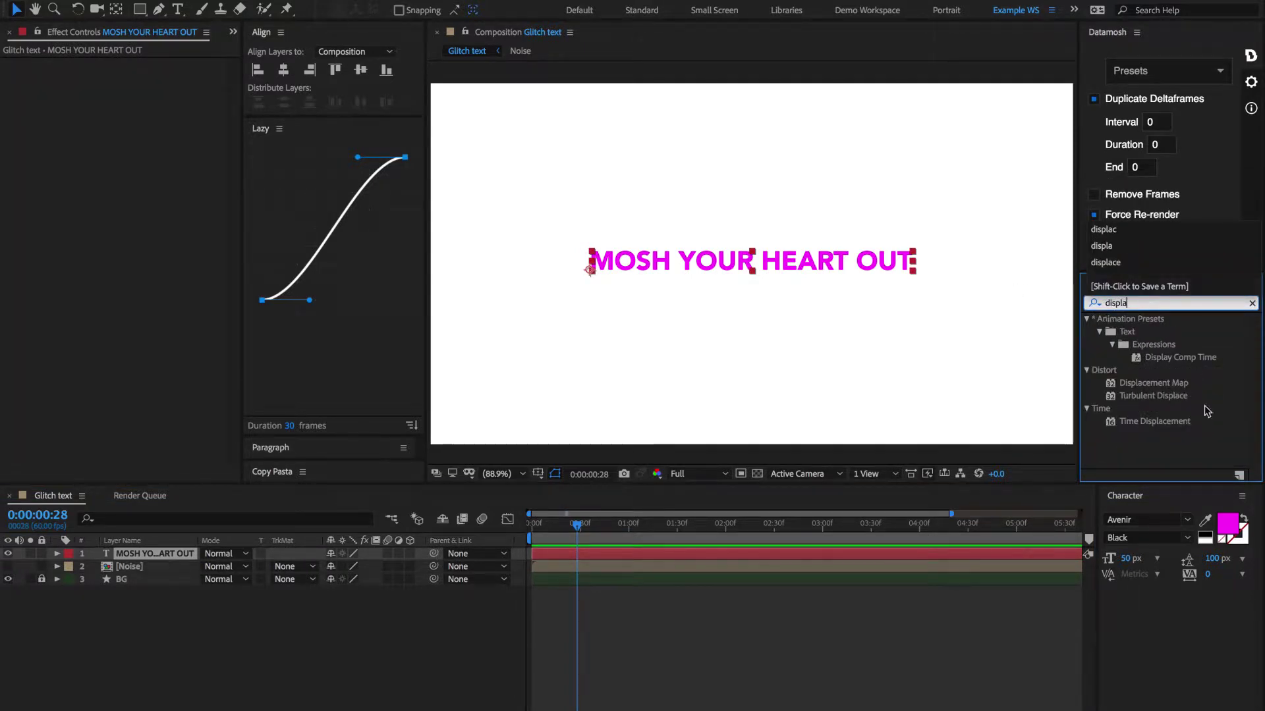
text(a)
drag(1153, 383, 769, 267)
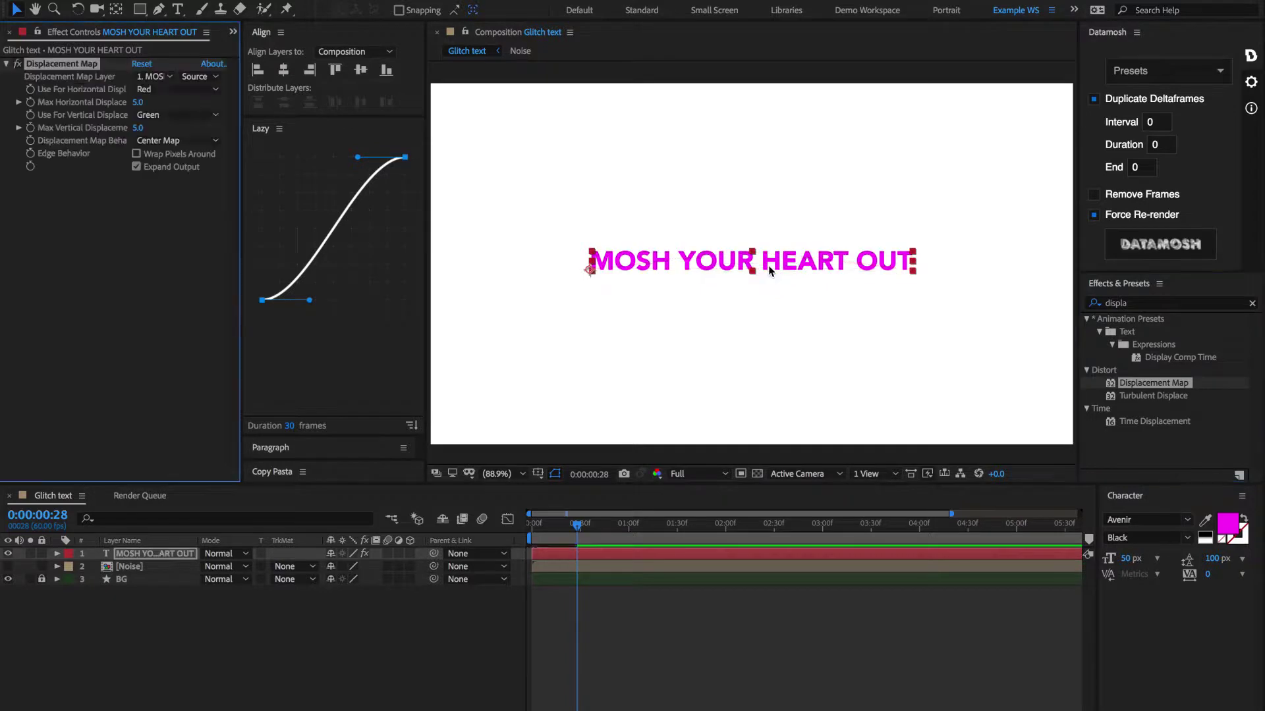
click(148, 78)
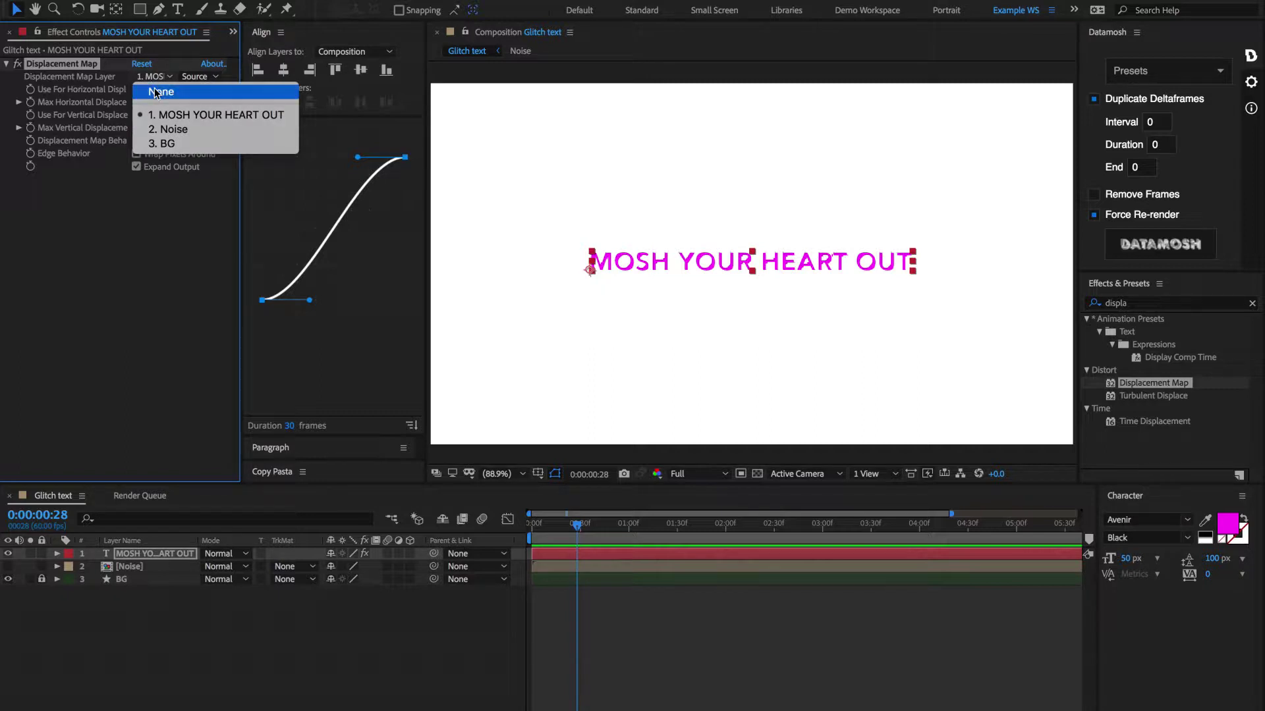
click(165, 129)
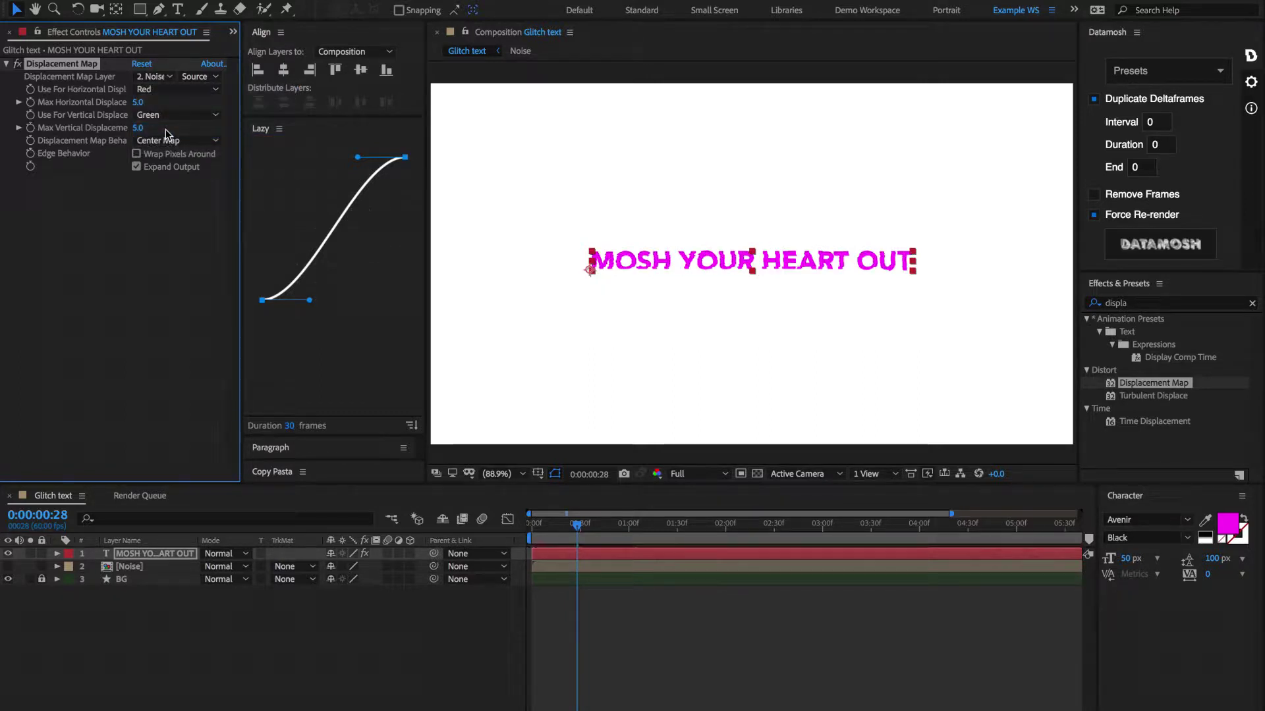
drag(139, 101, 173, 103)
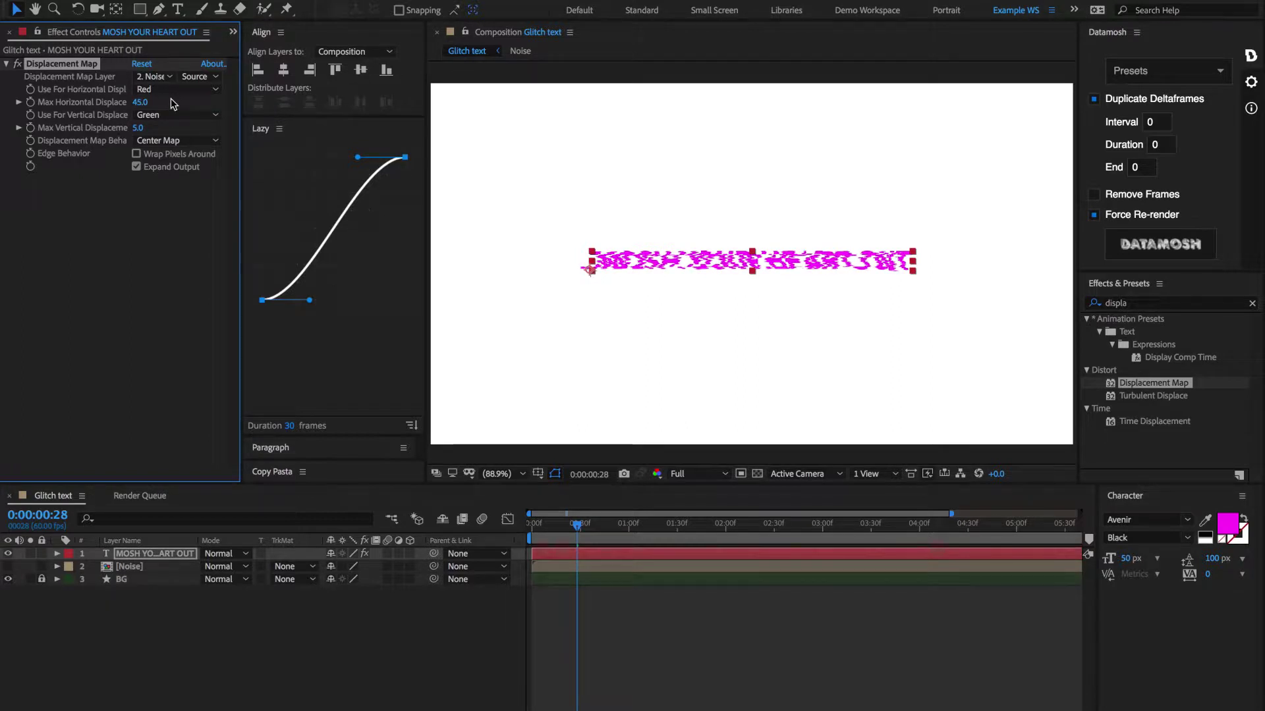
click(129, 568)
click(129, 555)
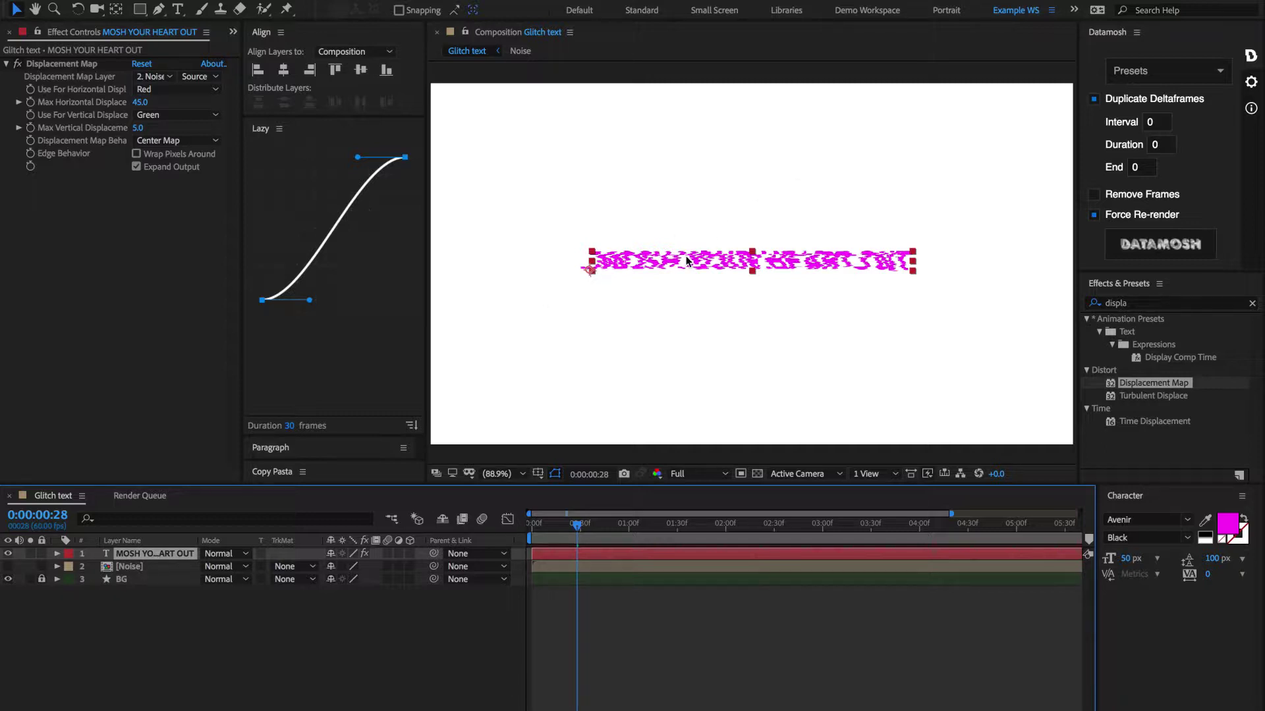
Step: At the composition start, keyframe Max Horizontal and Vertical Displacement at 0
click(535, 524)
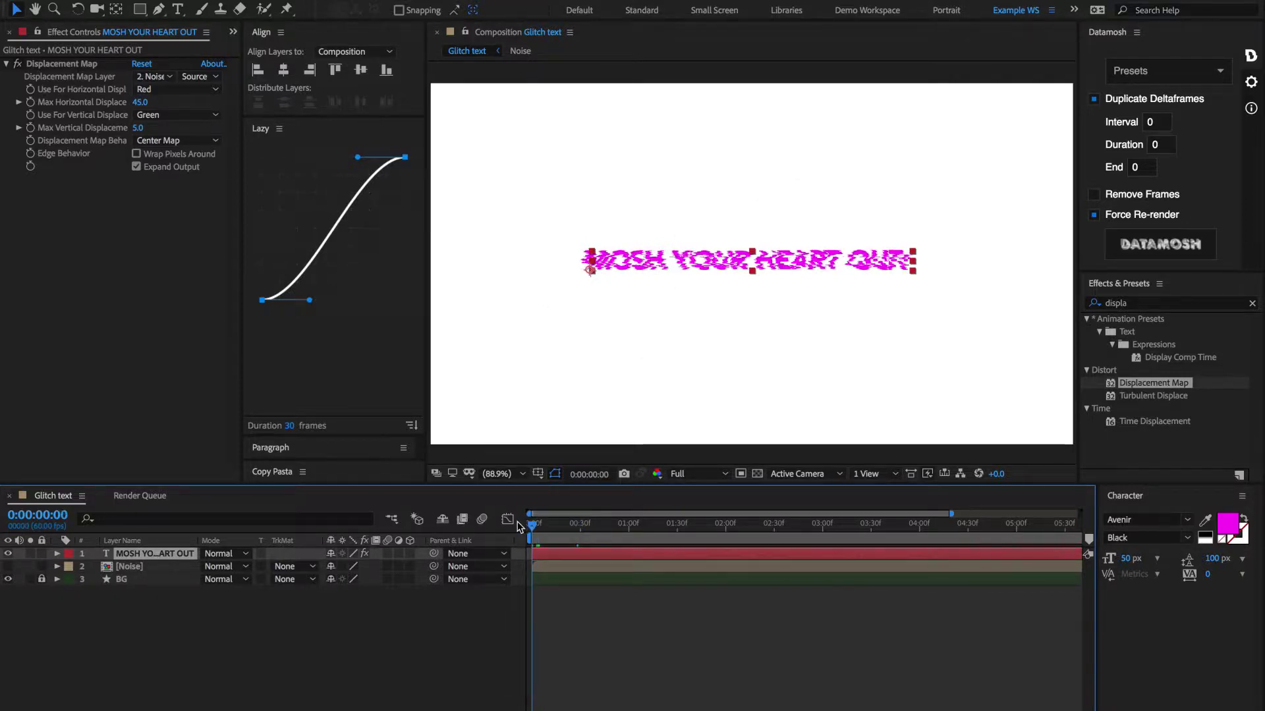
click(30, 103)
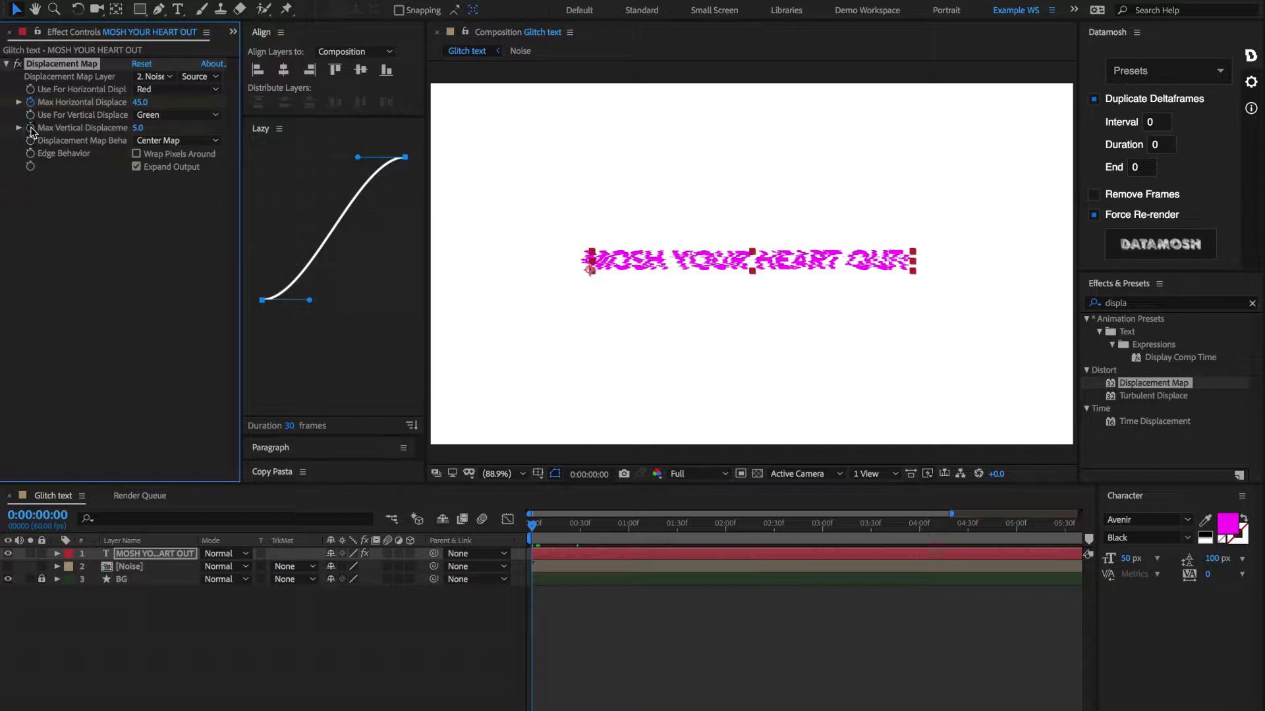
key(u)
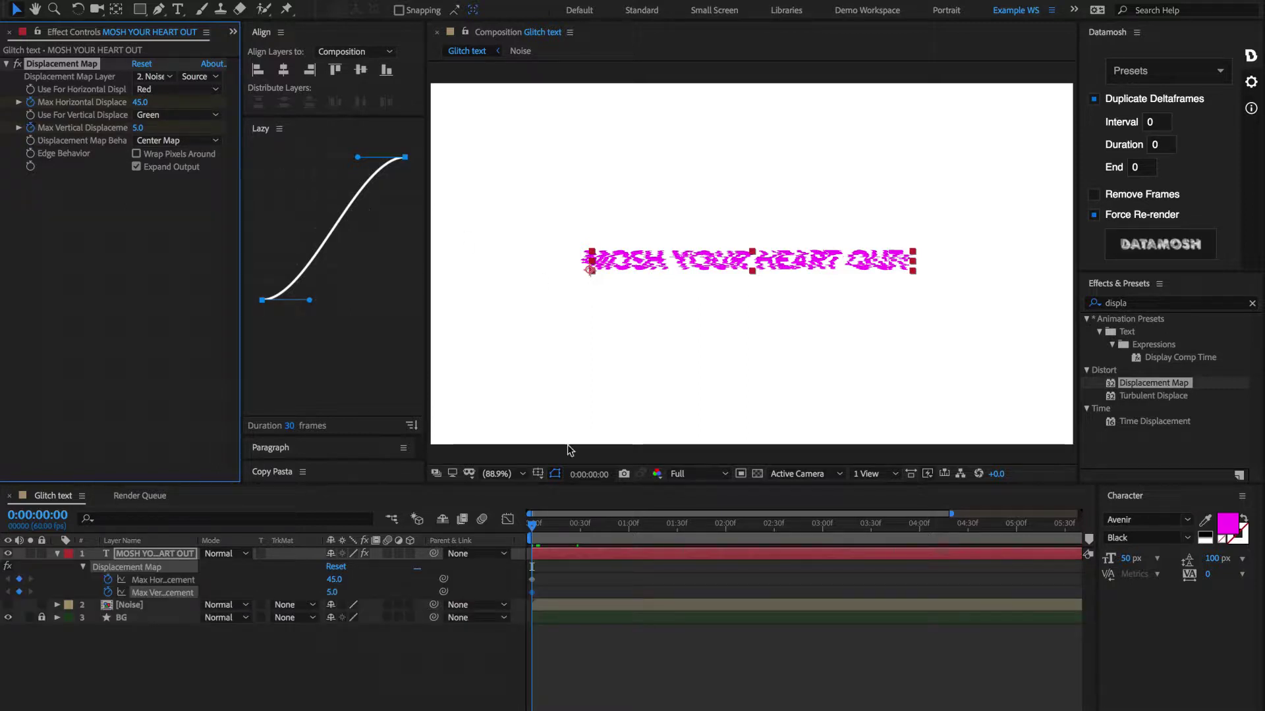
click(334, 579)
text(0)
key(Tab)
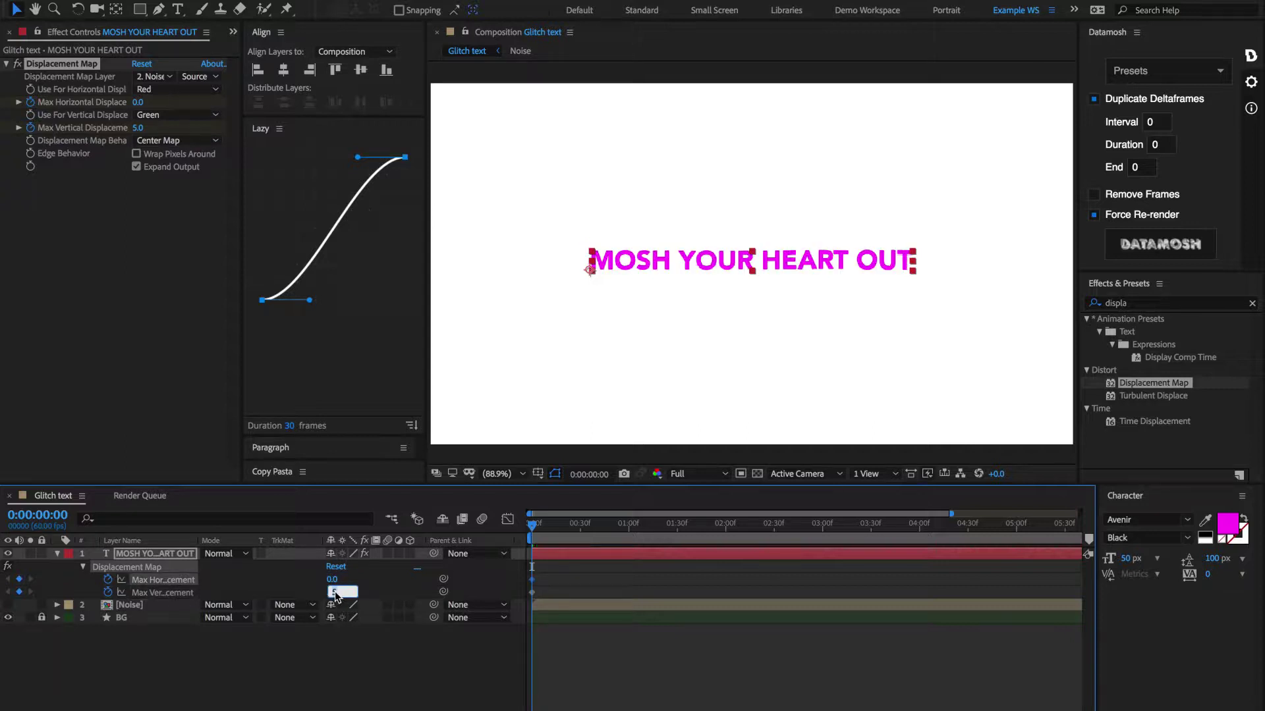
text(0)
key(Return)
key(space)
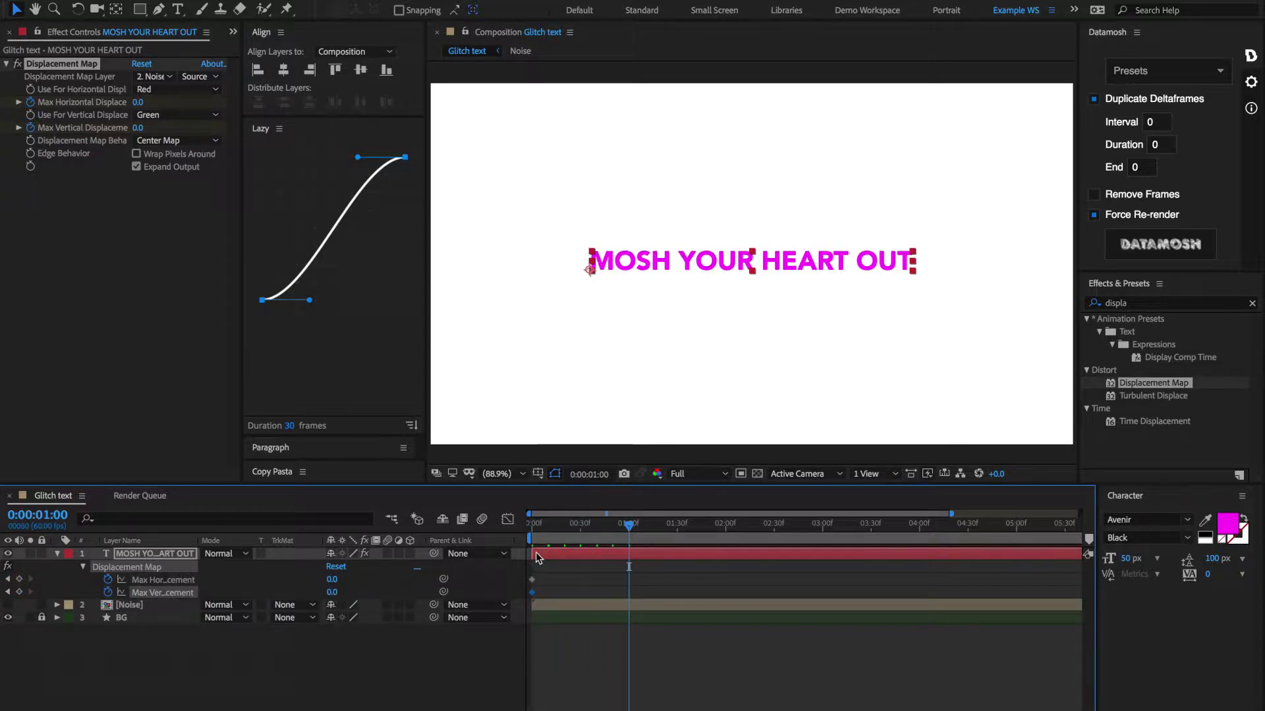
Step: At about 1:50, keyframe Max Horizontal Displacement 30 and Vertical 5, then scrub to check
click(678, 523)
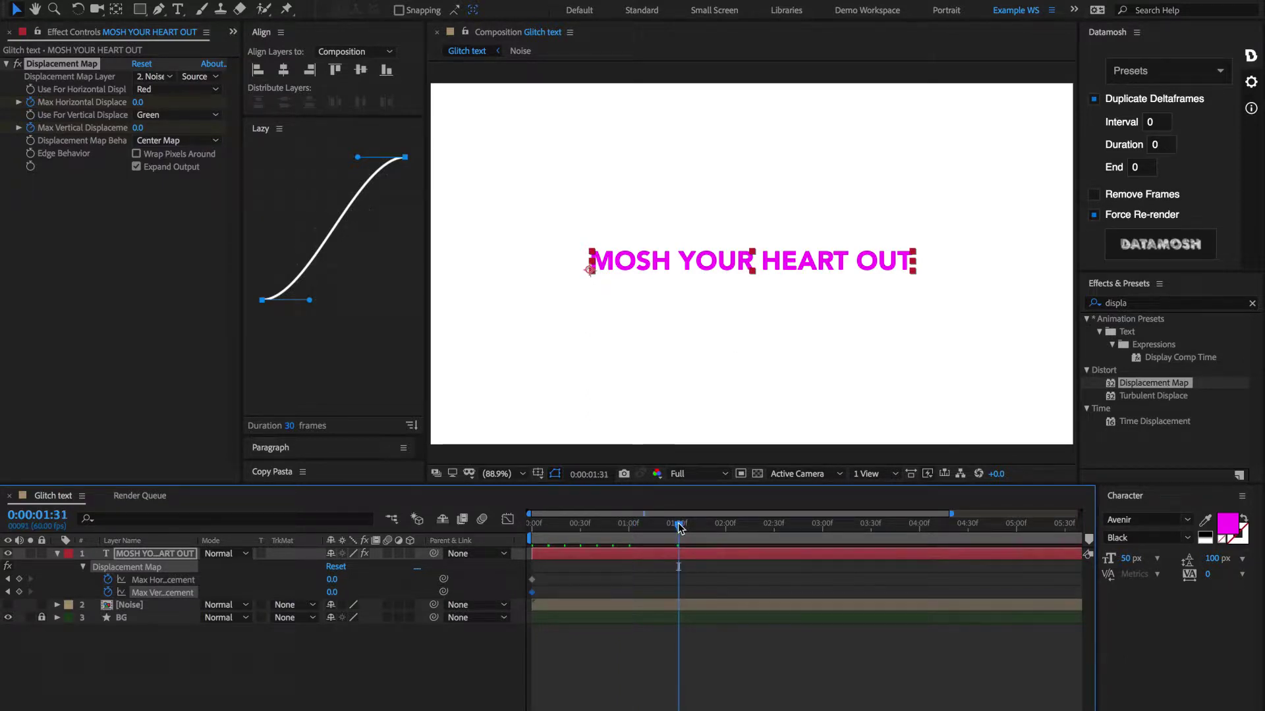
click(332, 580)
text(0)
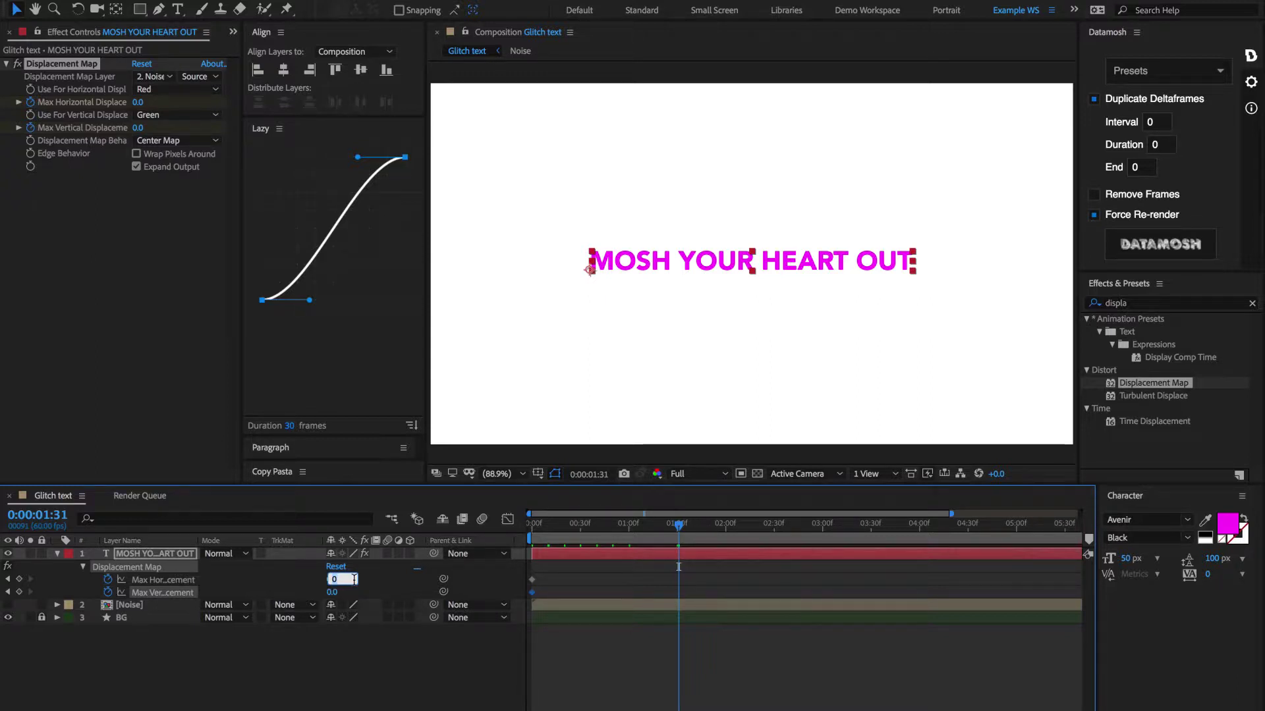
key(Left)
text(3)
key(Tab)
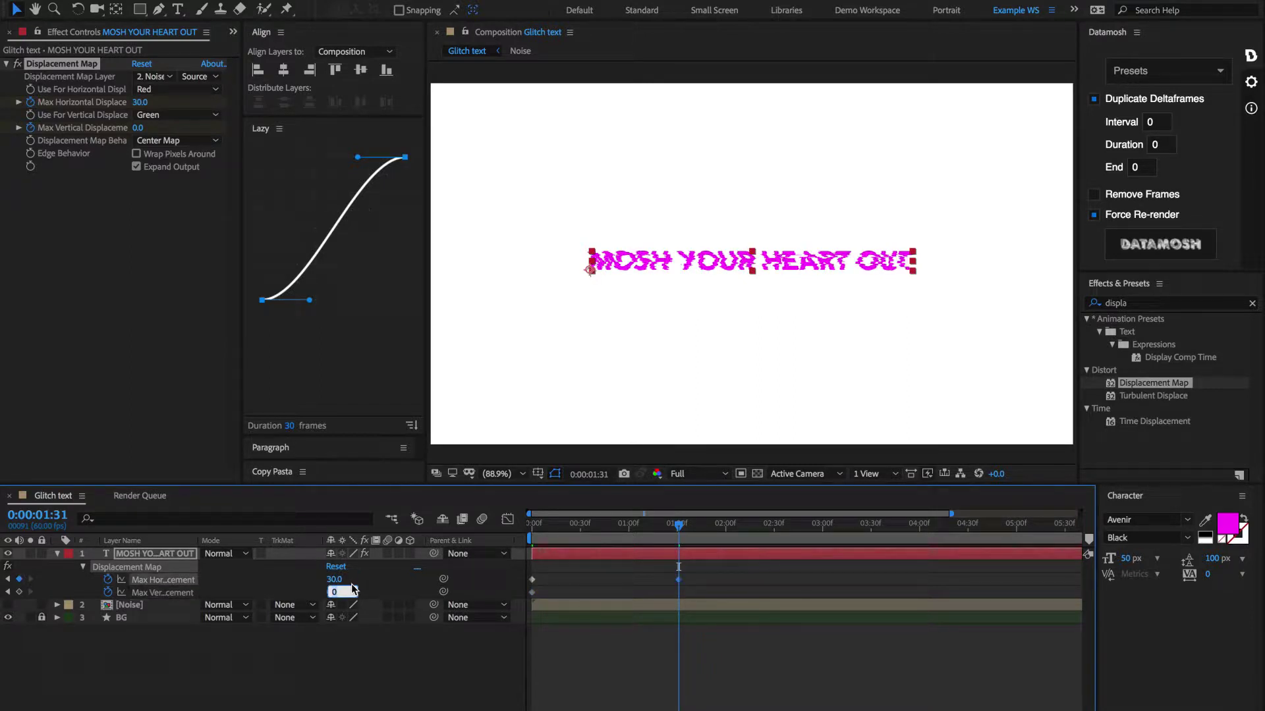
text(5)
key(Return)
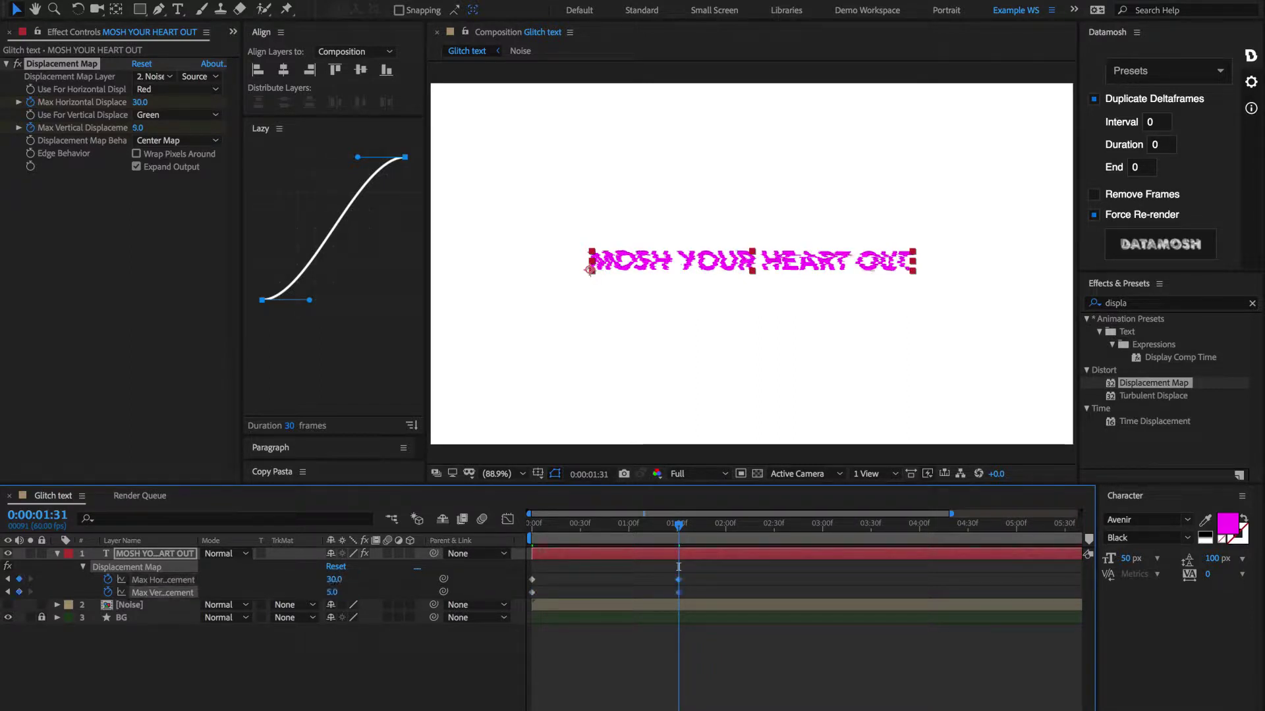
drag(743, 530, 866, 524)
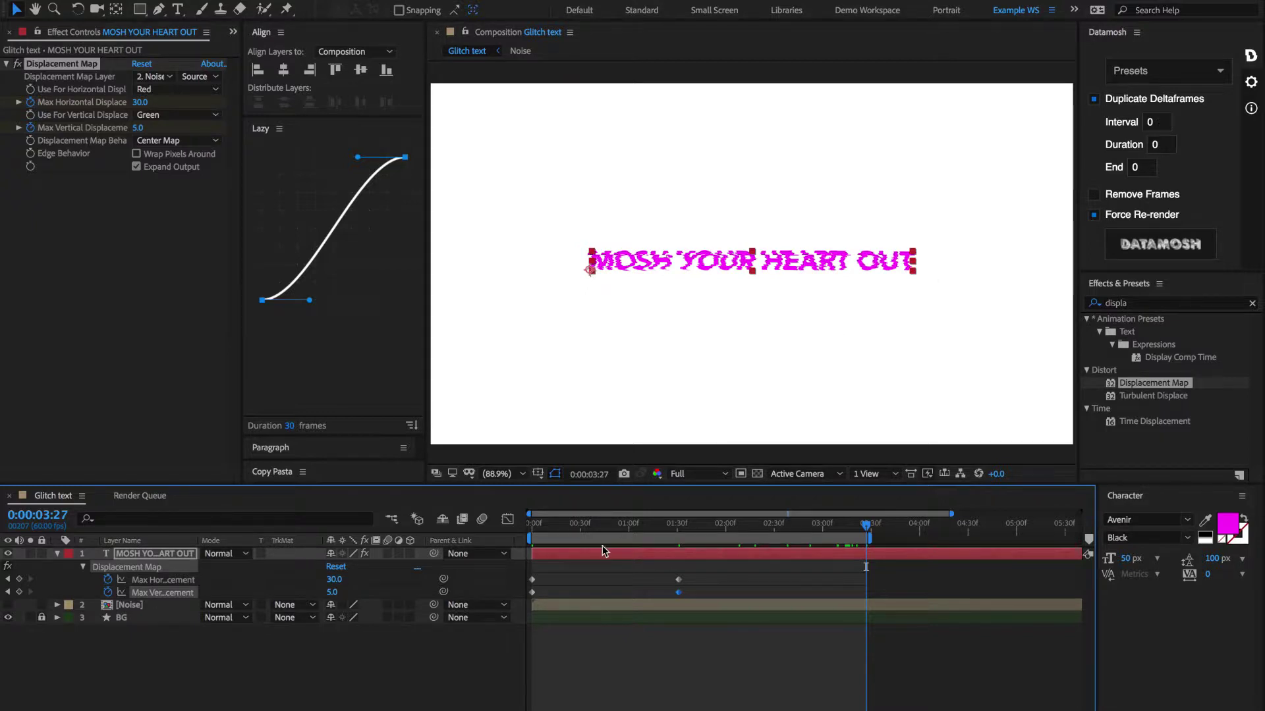
click(691, 526)
drag(692, 526, 709, 526)
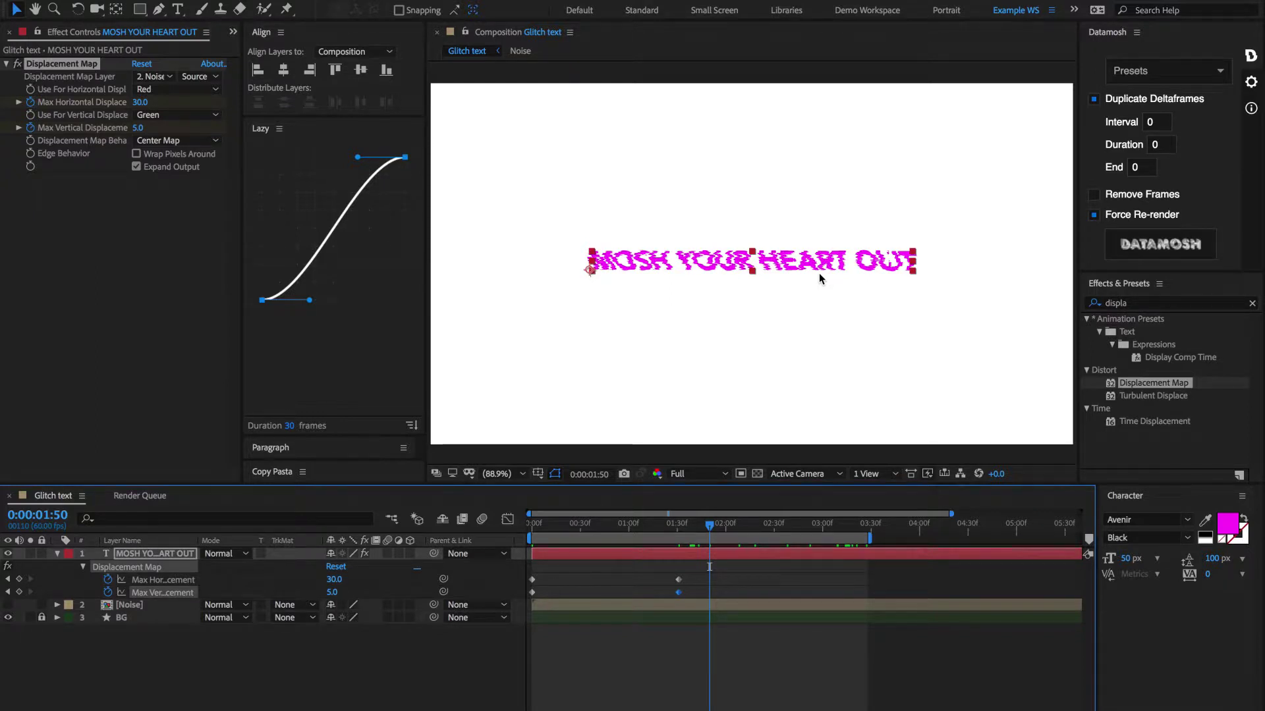
Step: Run Datamosh on the text composition with Interval 12 and Duration 10
click(1165, 122)
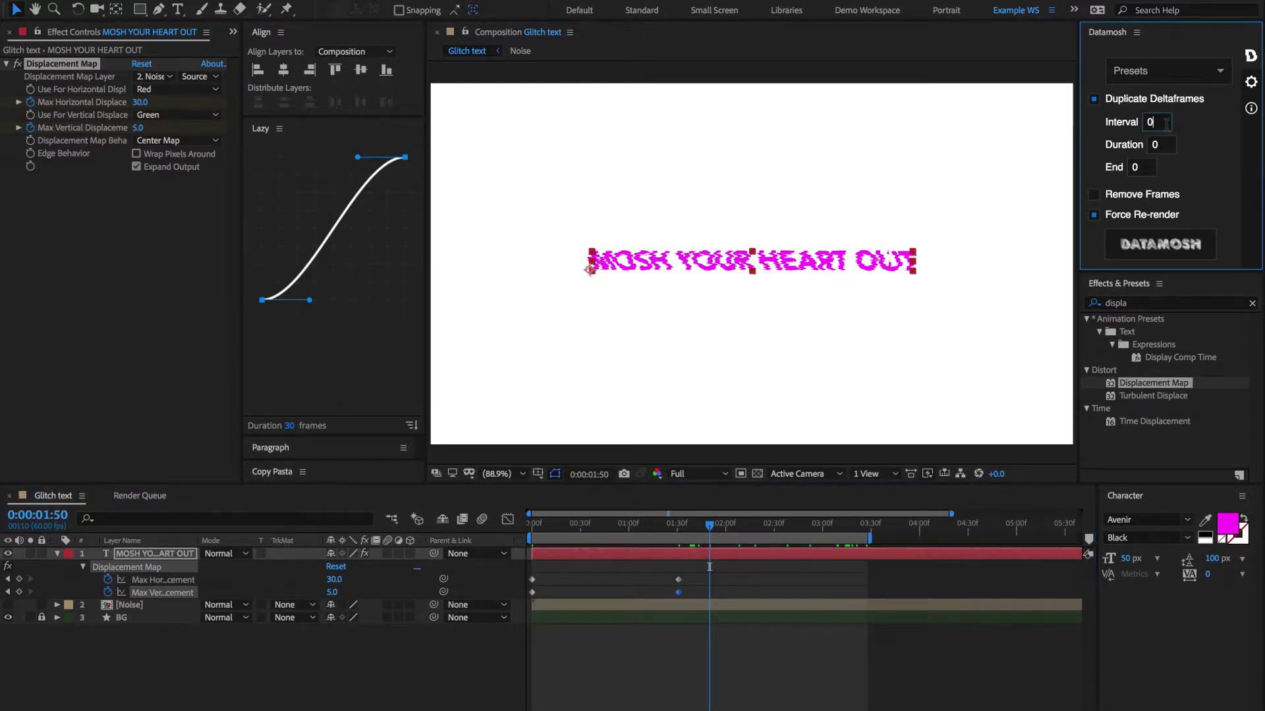
key(BackSpace)
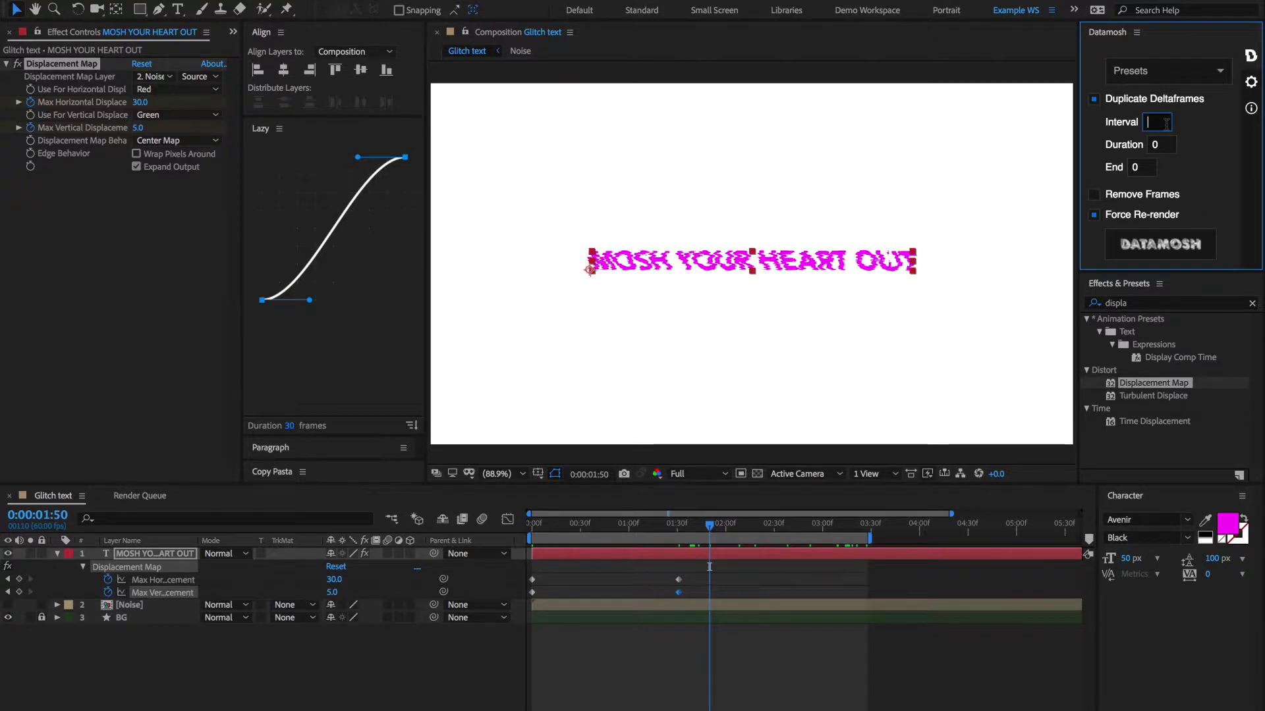
text(12)
click(1168, 145)
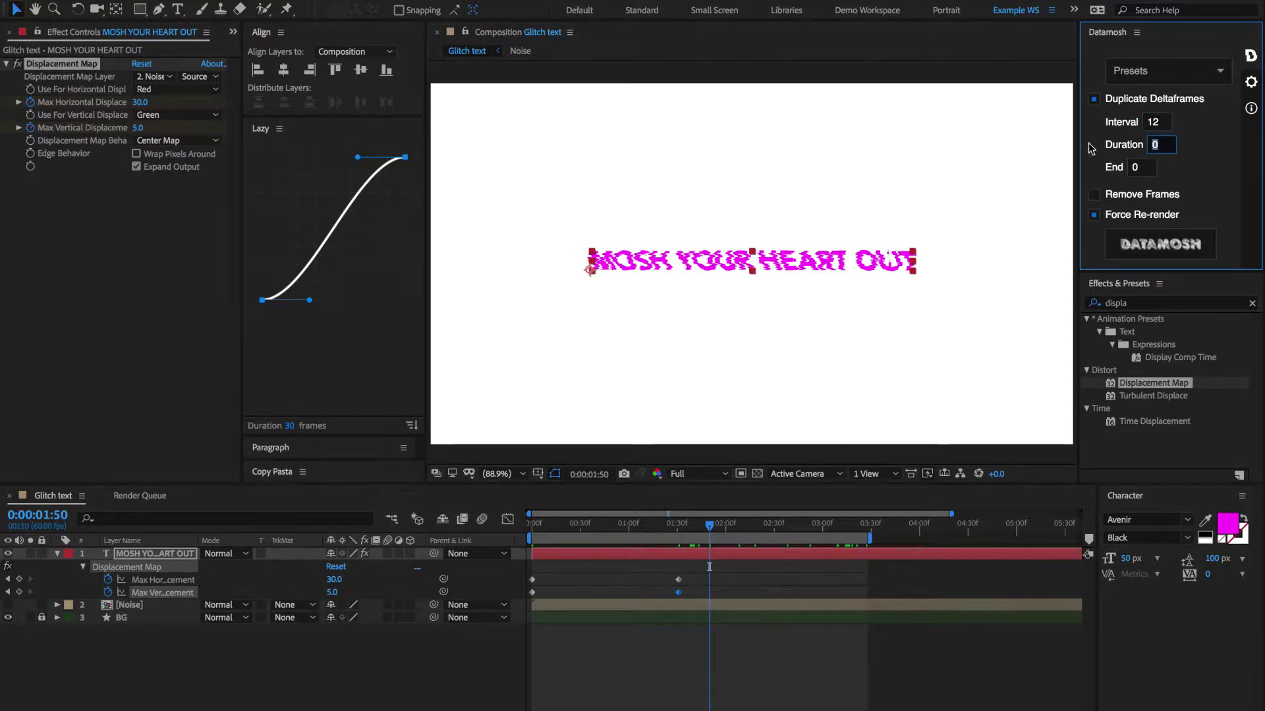
text(10)
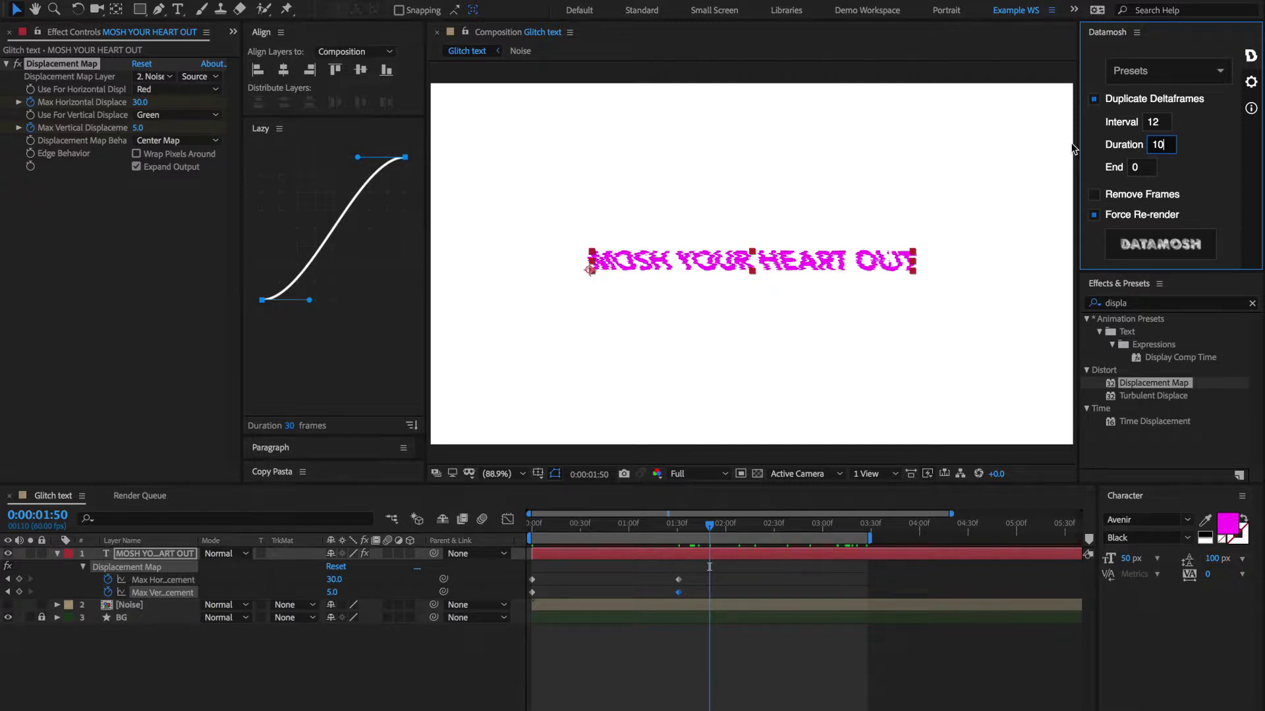
click(1137, 244)
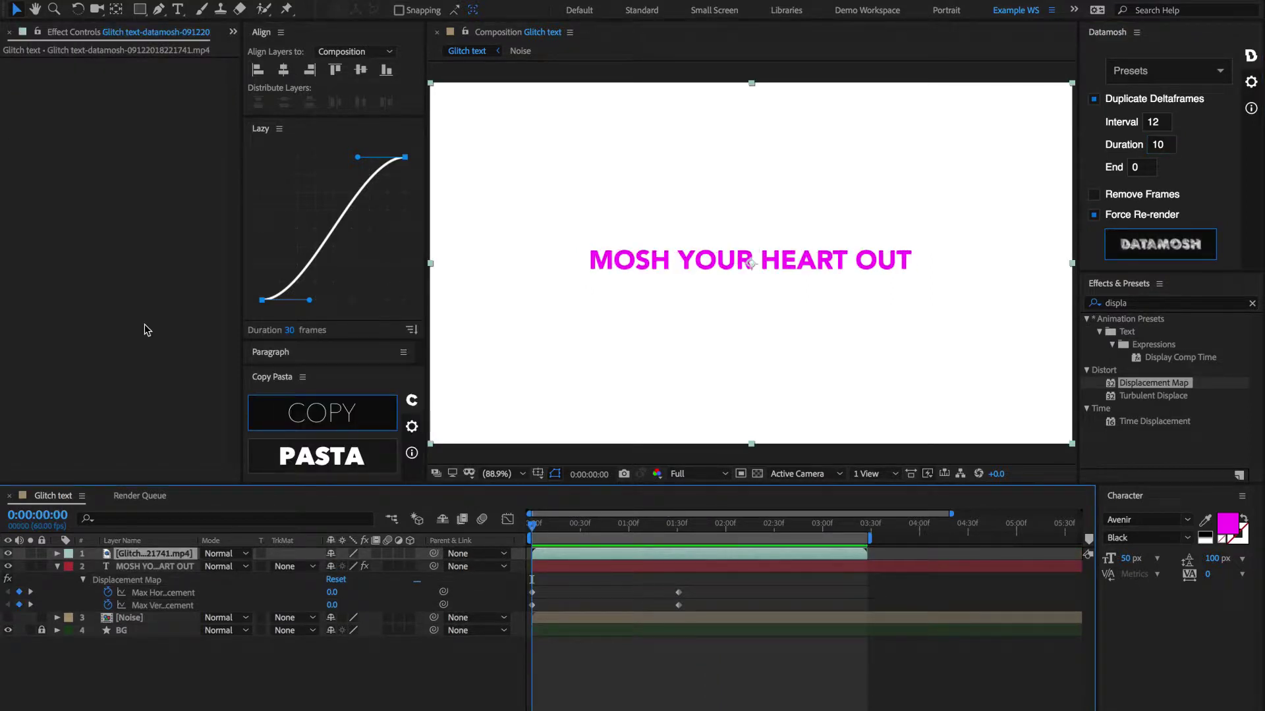
Step: Preview the datamoshed clip and scrub through it zoomed to 200%
key(space)
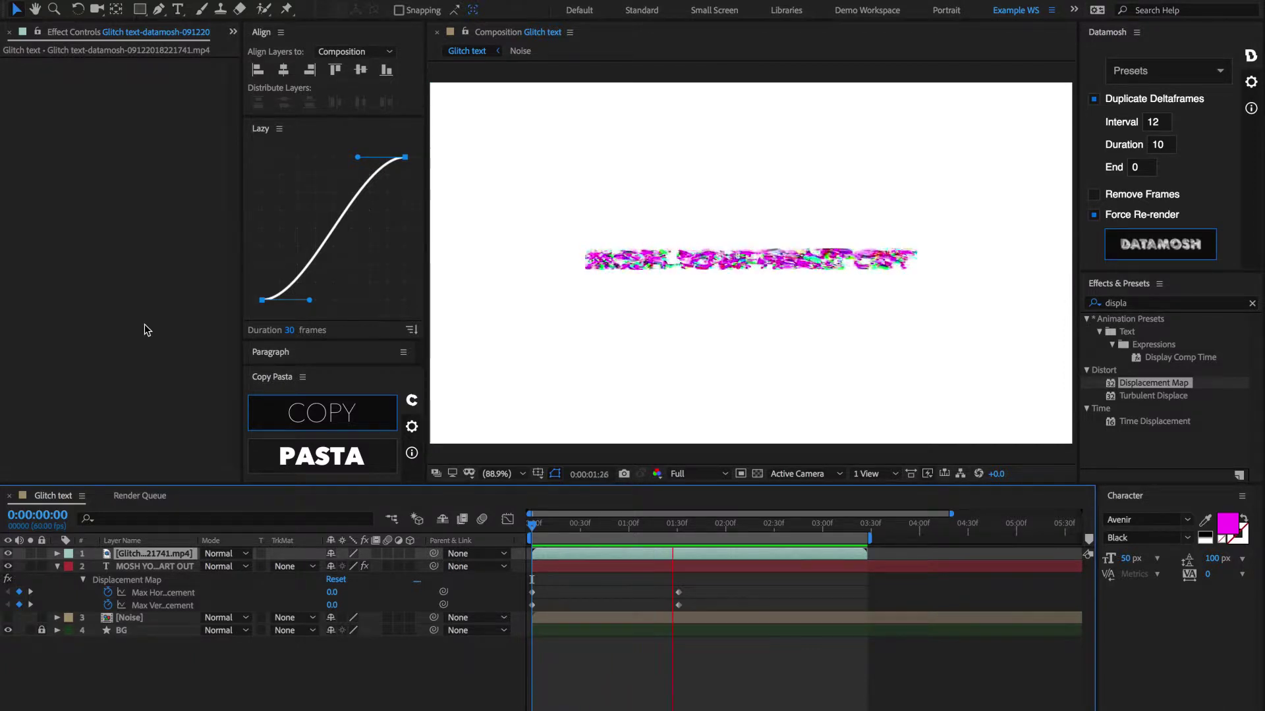
key(space)
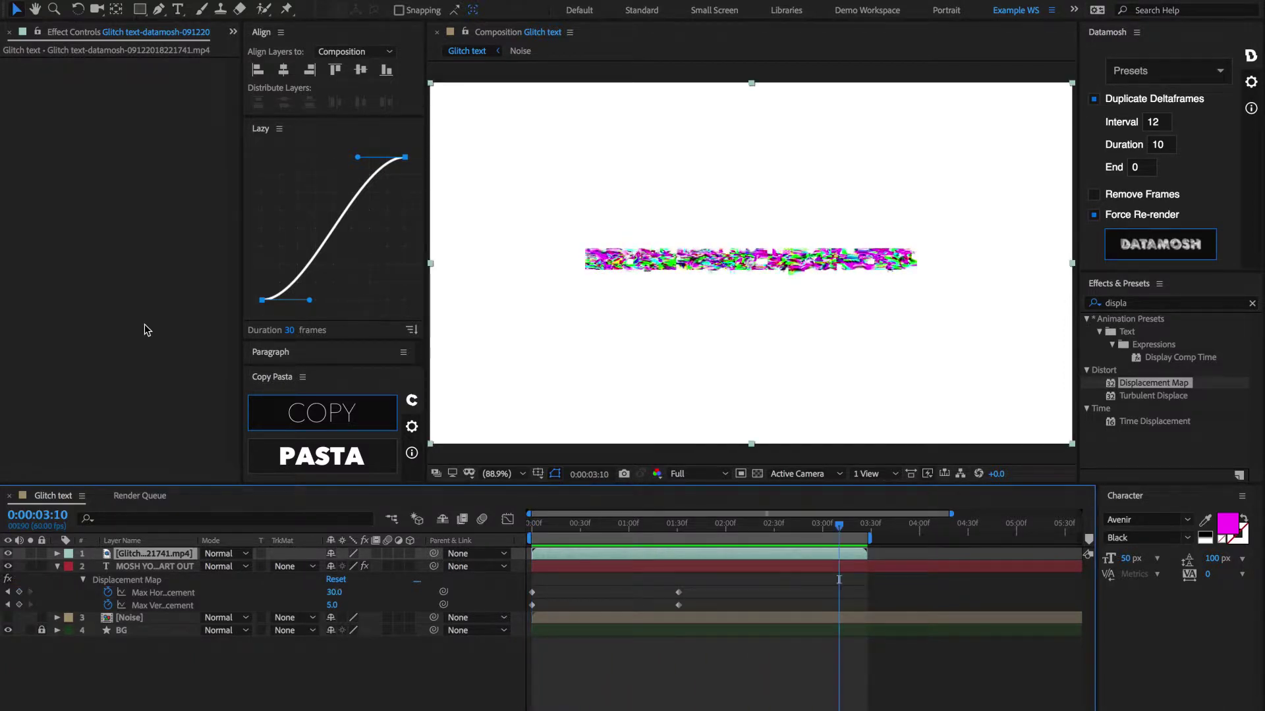
click(610, 527)
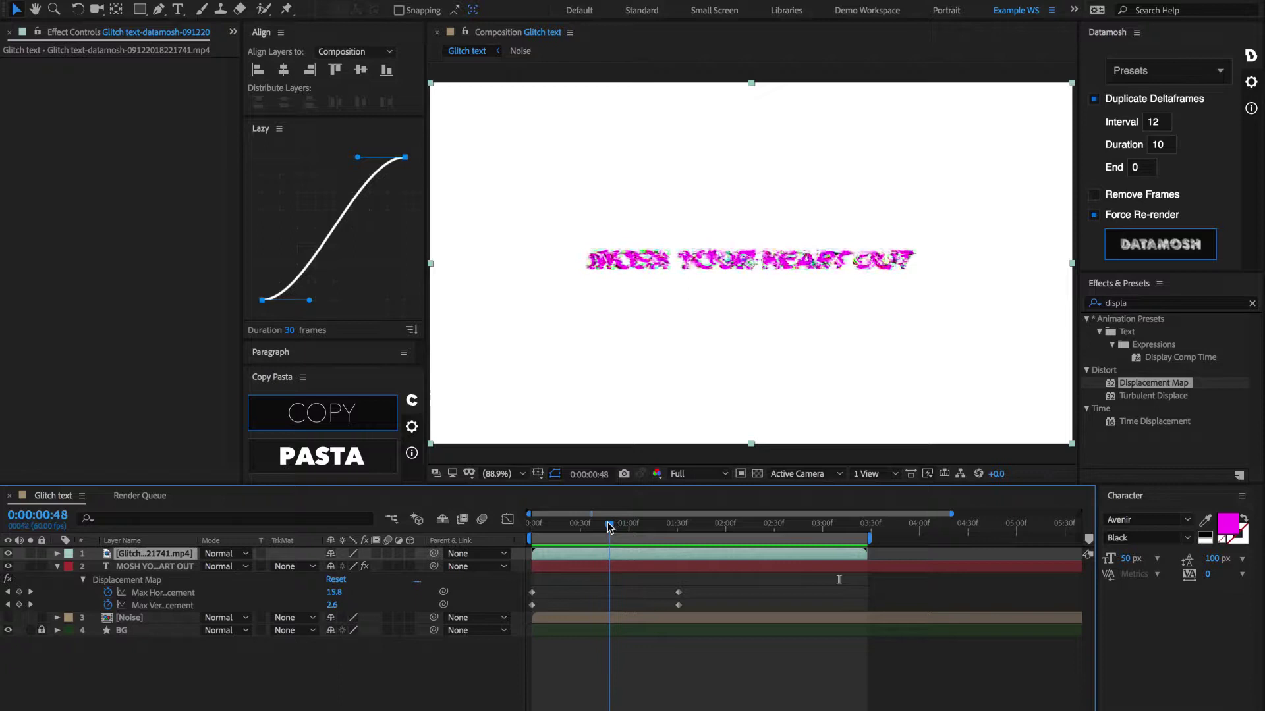
drag(609, 527, 631, 529)
key(period)
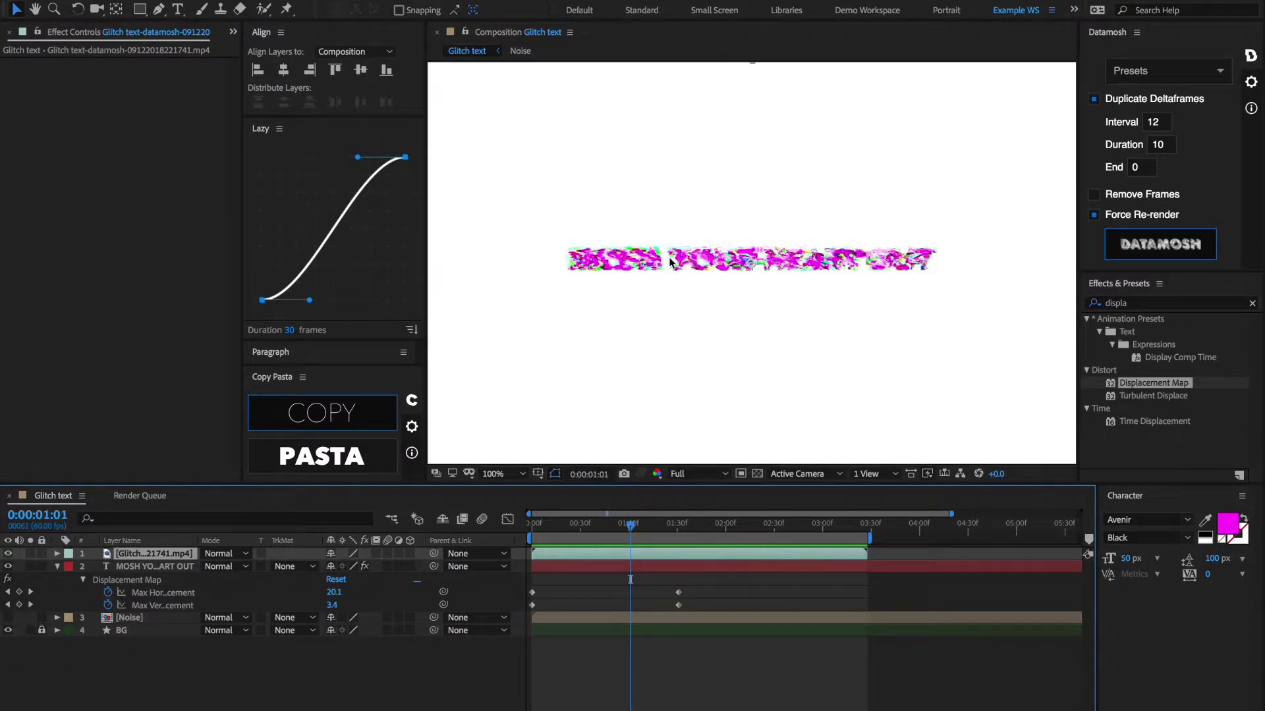
key(period)
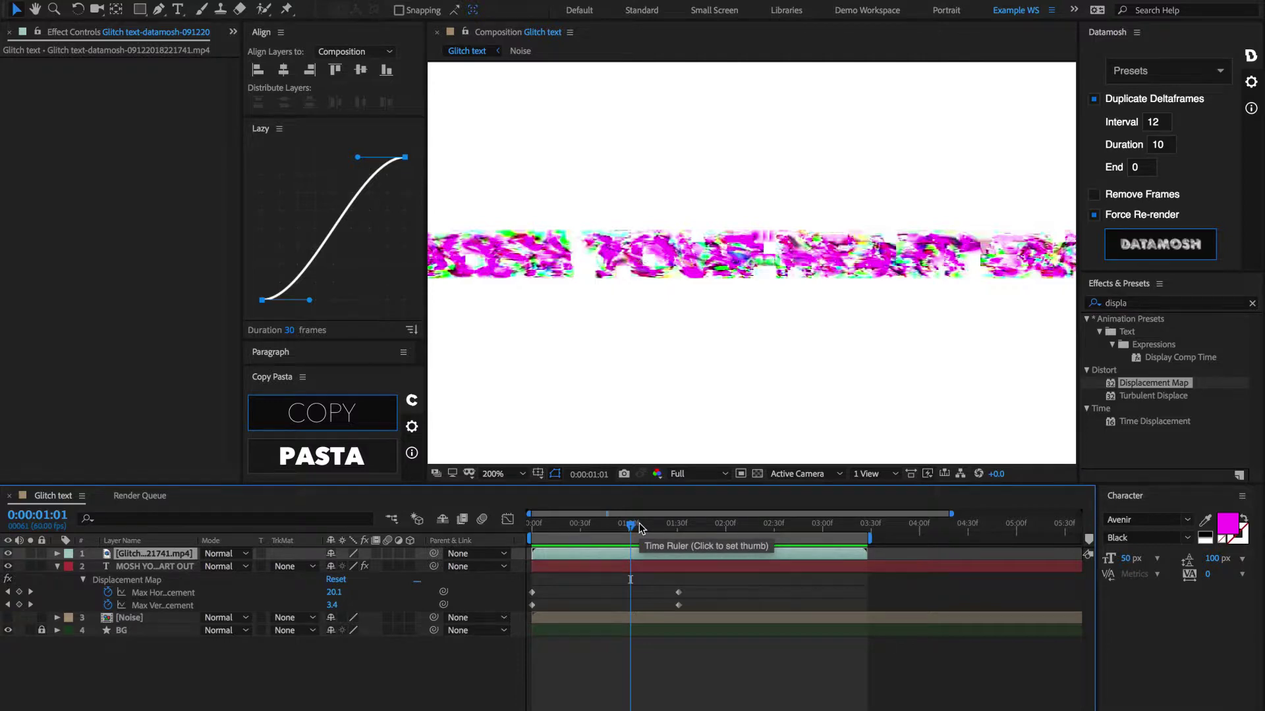
drag(639, 527, 722, 527)
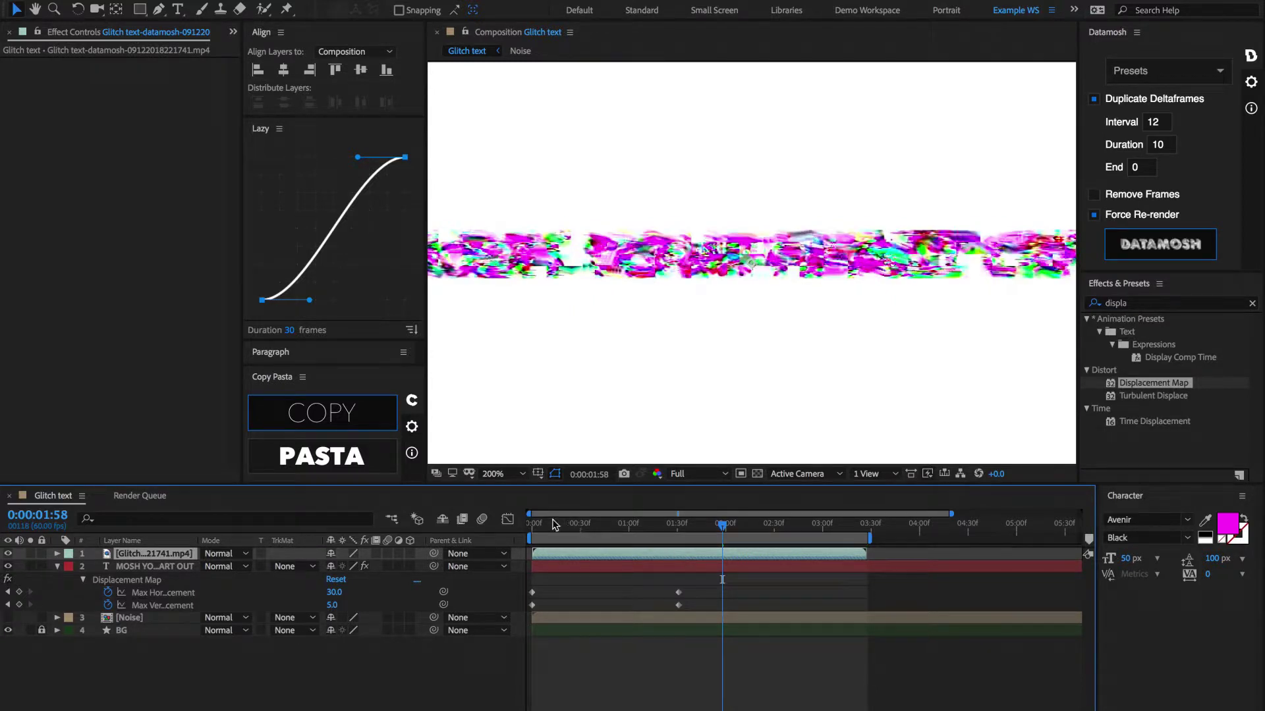
Step: Enable Time Remap on the datamosh layer, pull its end keyframe to about 00:30f, and preview
drag(552, 522, 532, 524)
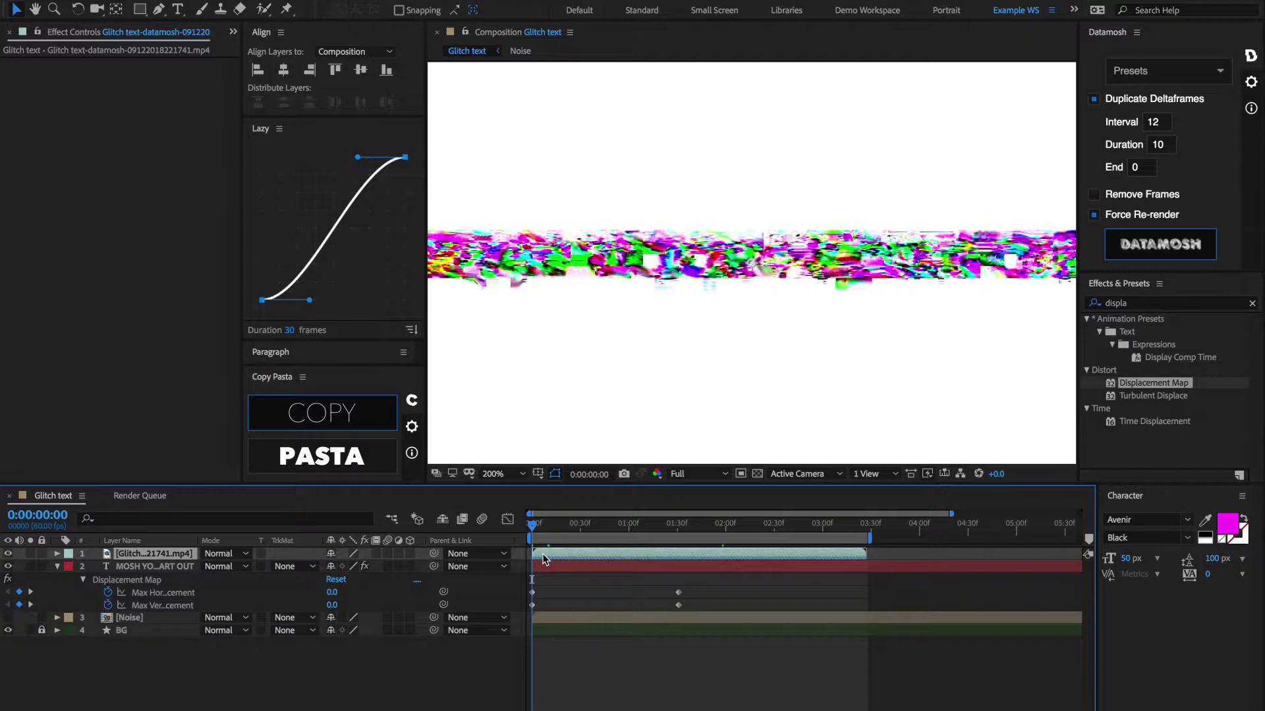
key(ctrl+alt+t)
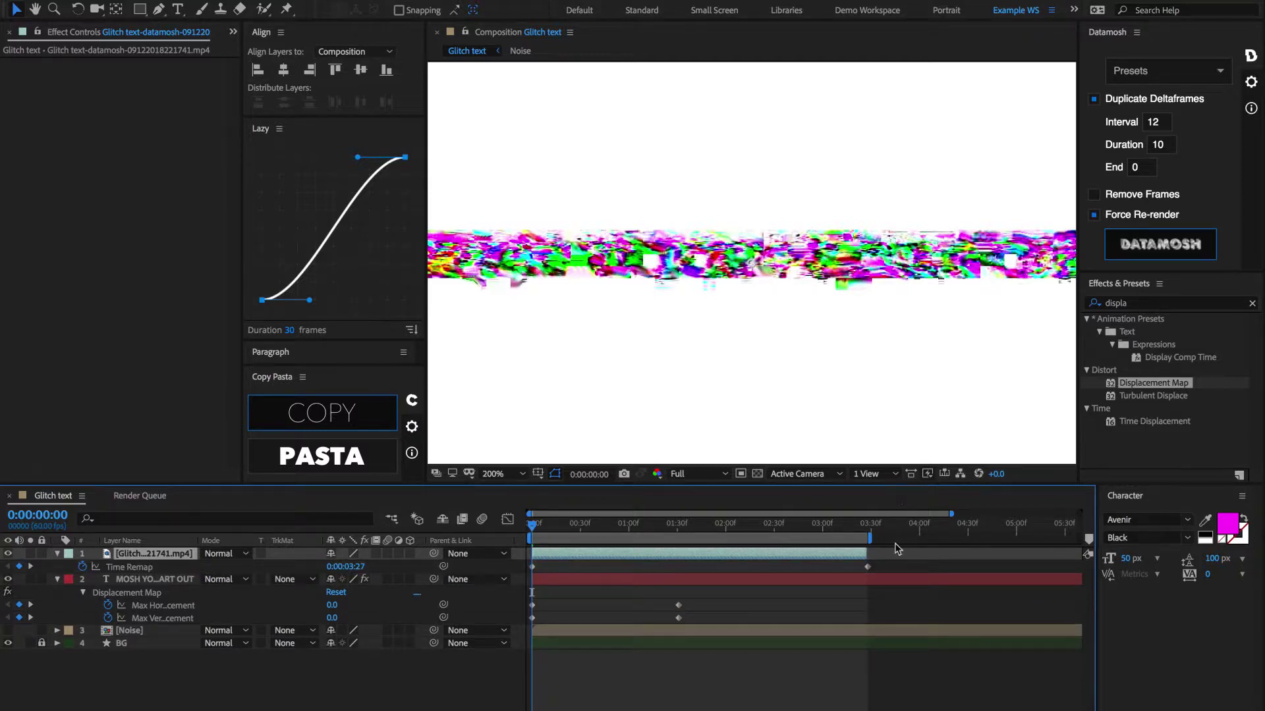
drag(868, 567, 772, 566)
drag(642, 558, 579, 552)
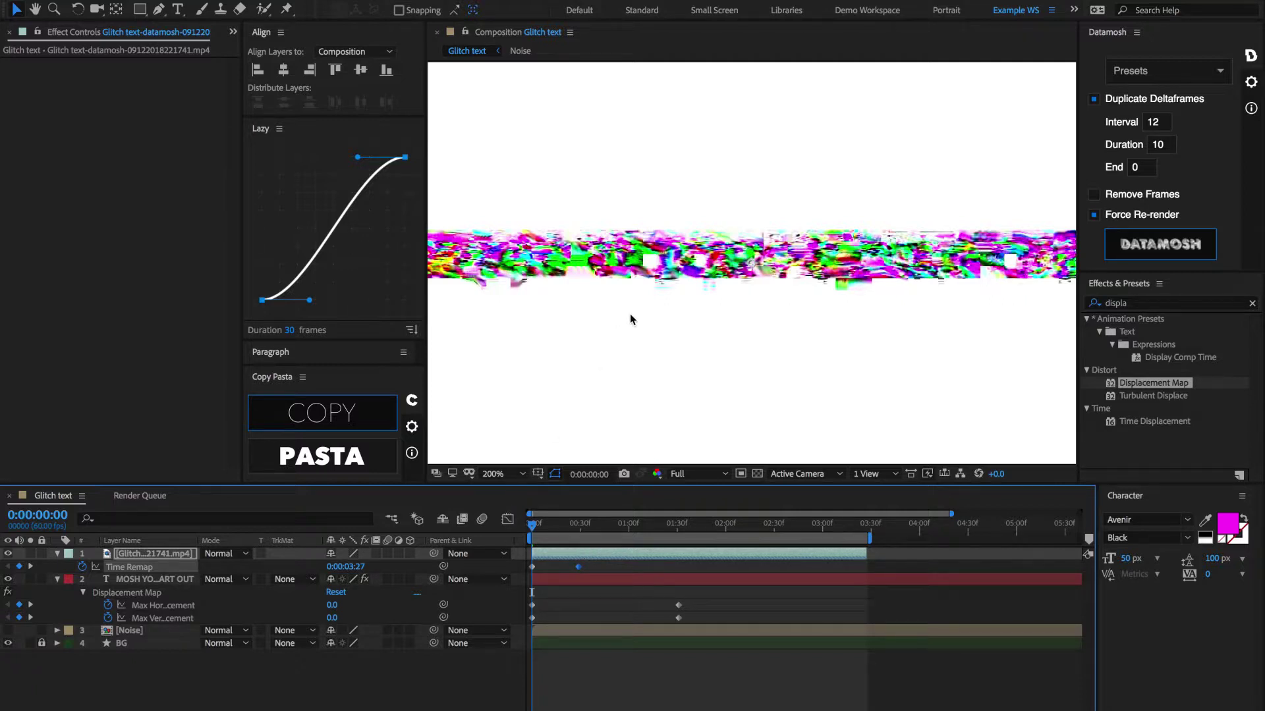
key(shift+slash)
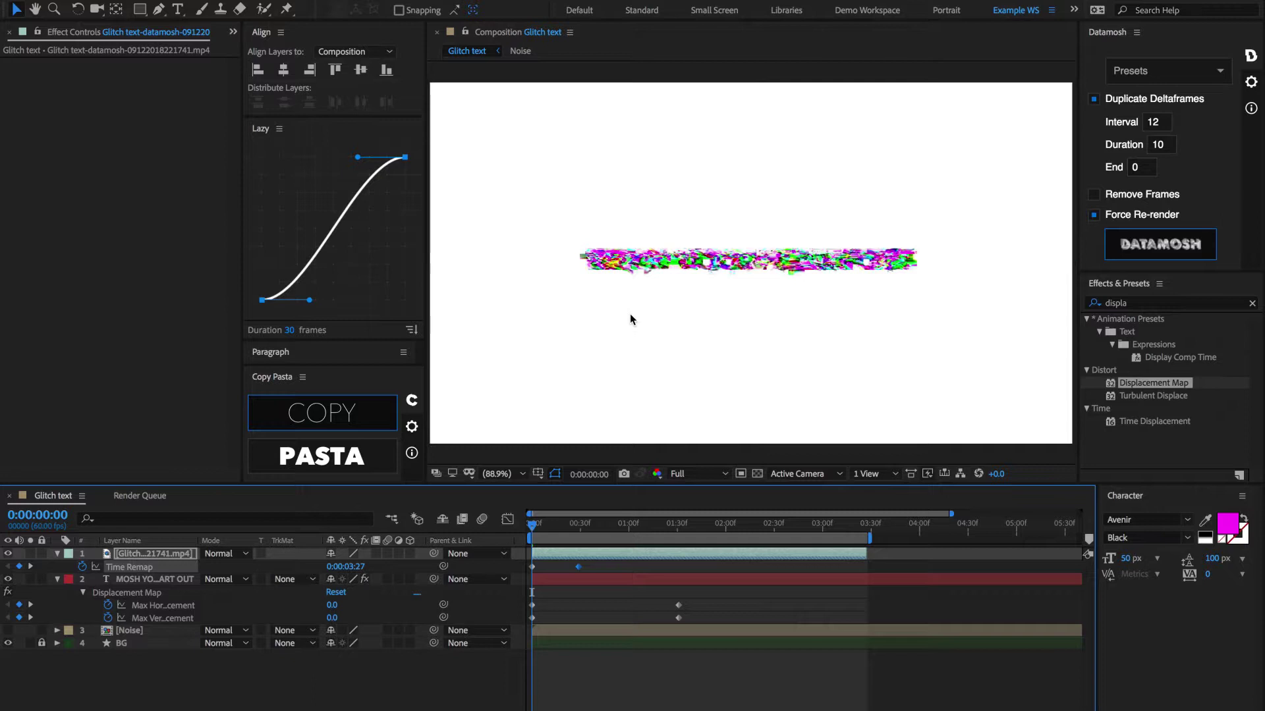
key(space)
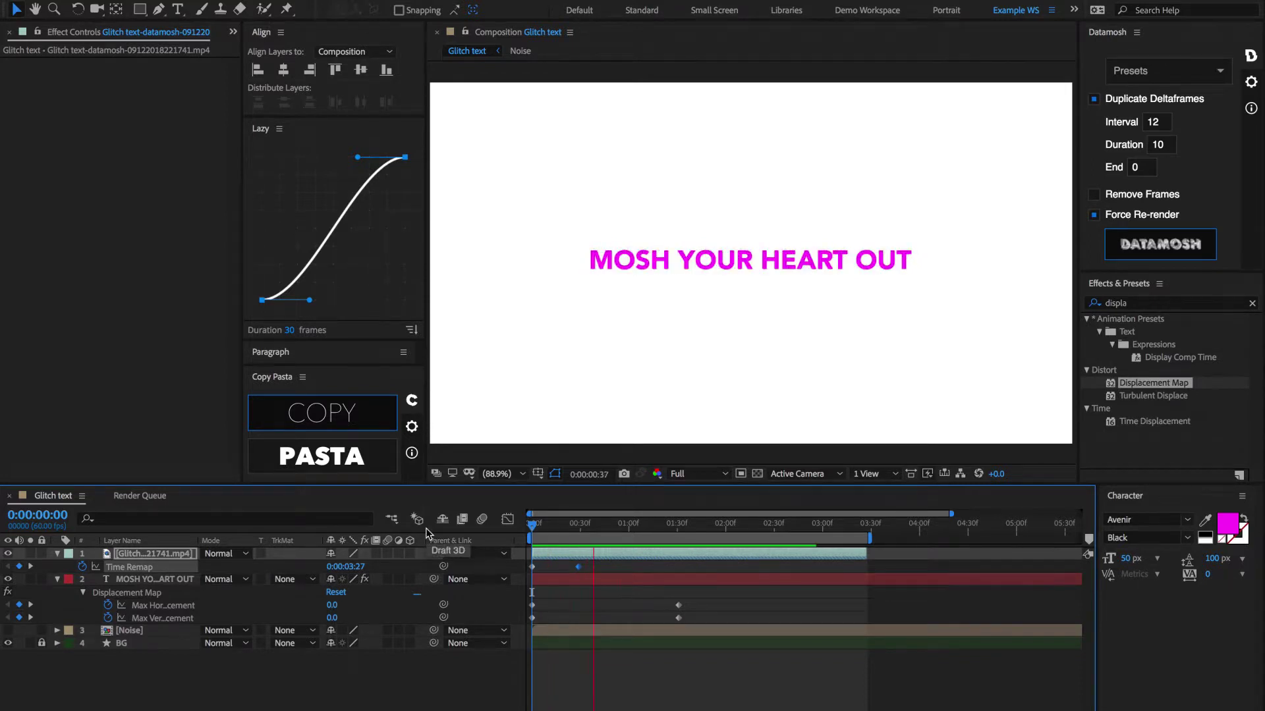
key(space)
click(528, 530)
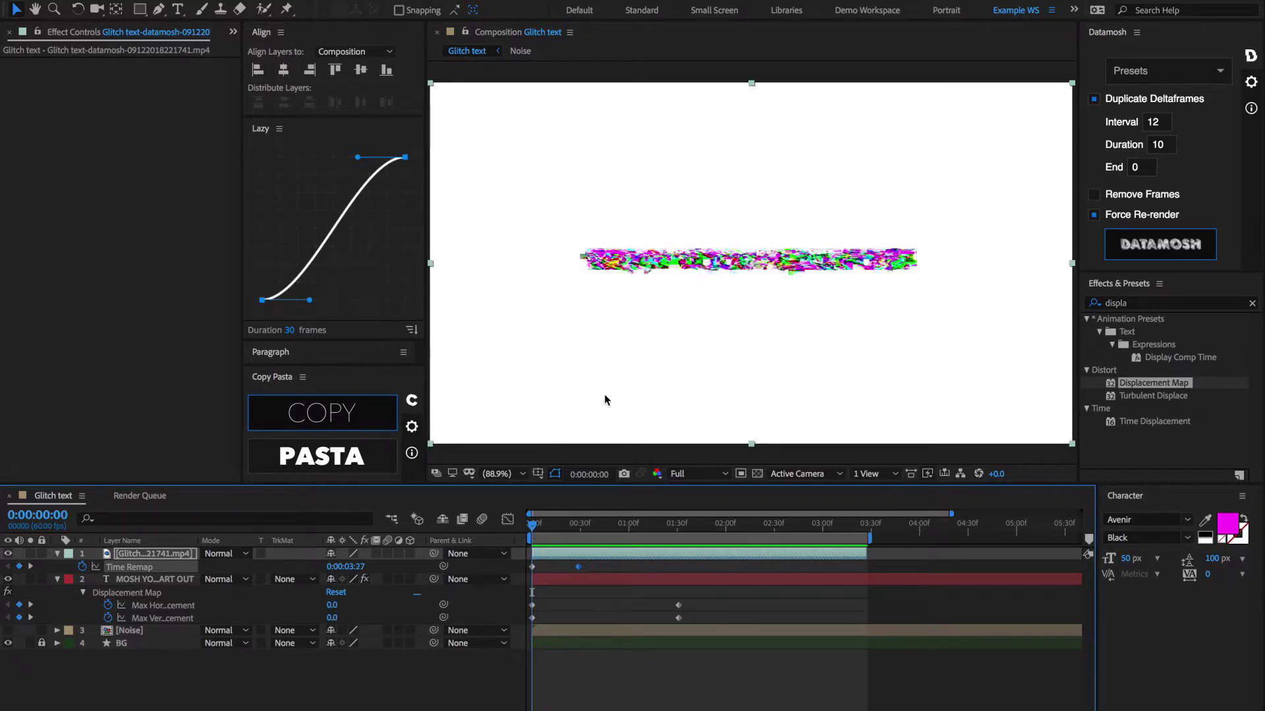
scroll(698, 260, up, 3)
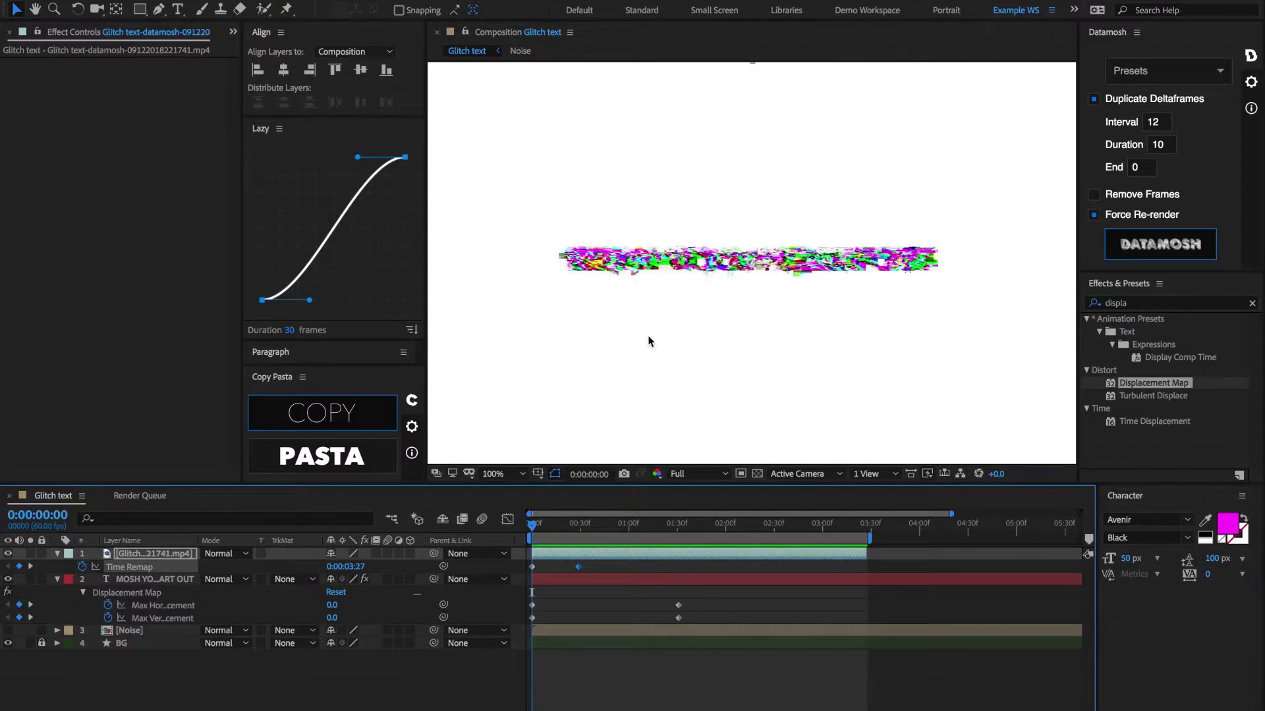
key(space)
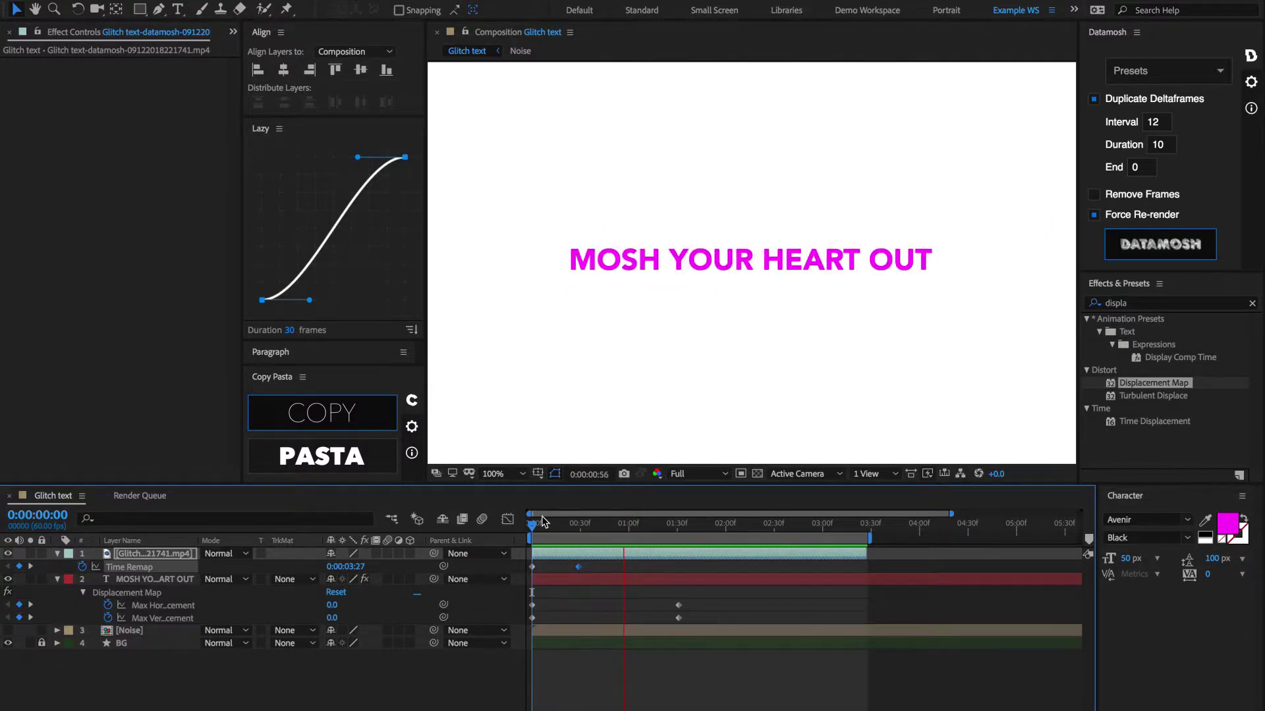
key(space)
click(145, 78)
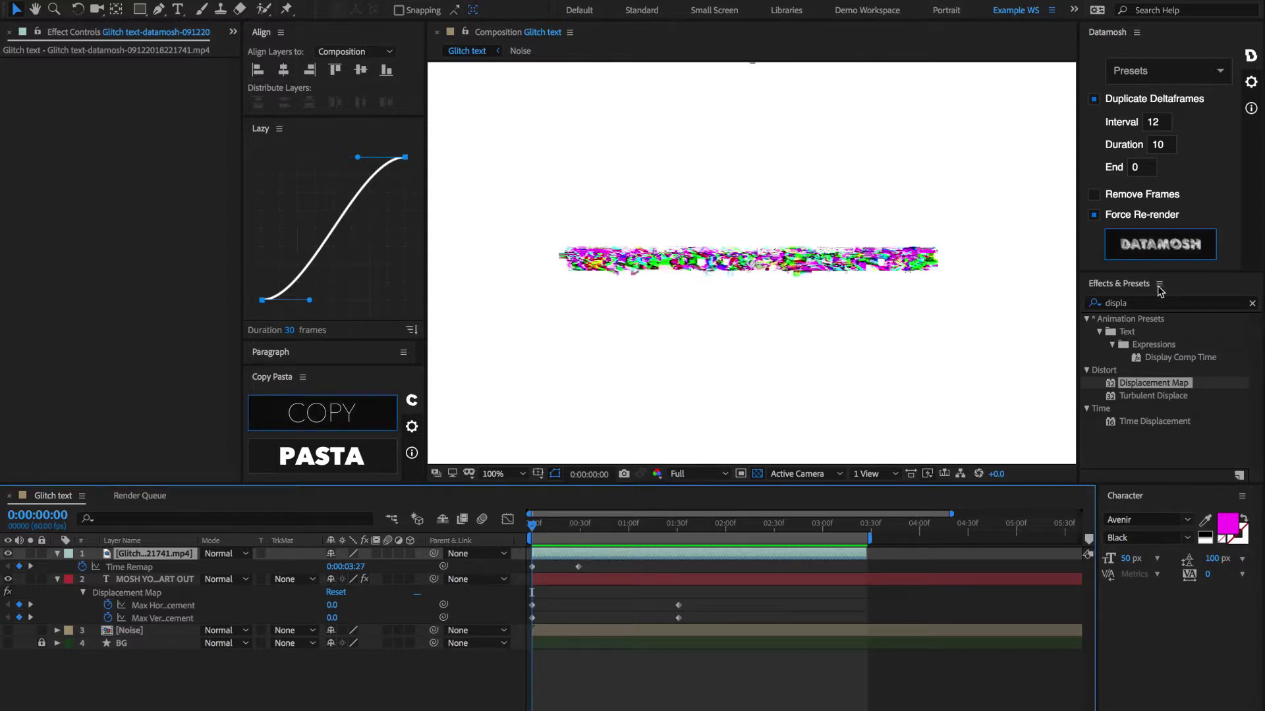
Step: Apply Color Key to the glitch footage, keying out white at Color Tolerance 49
double_click(1160, 302)
text(color)
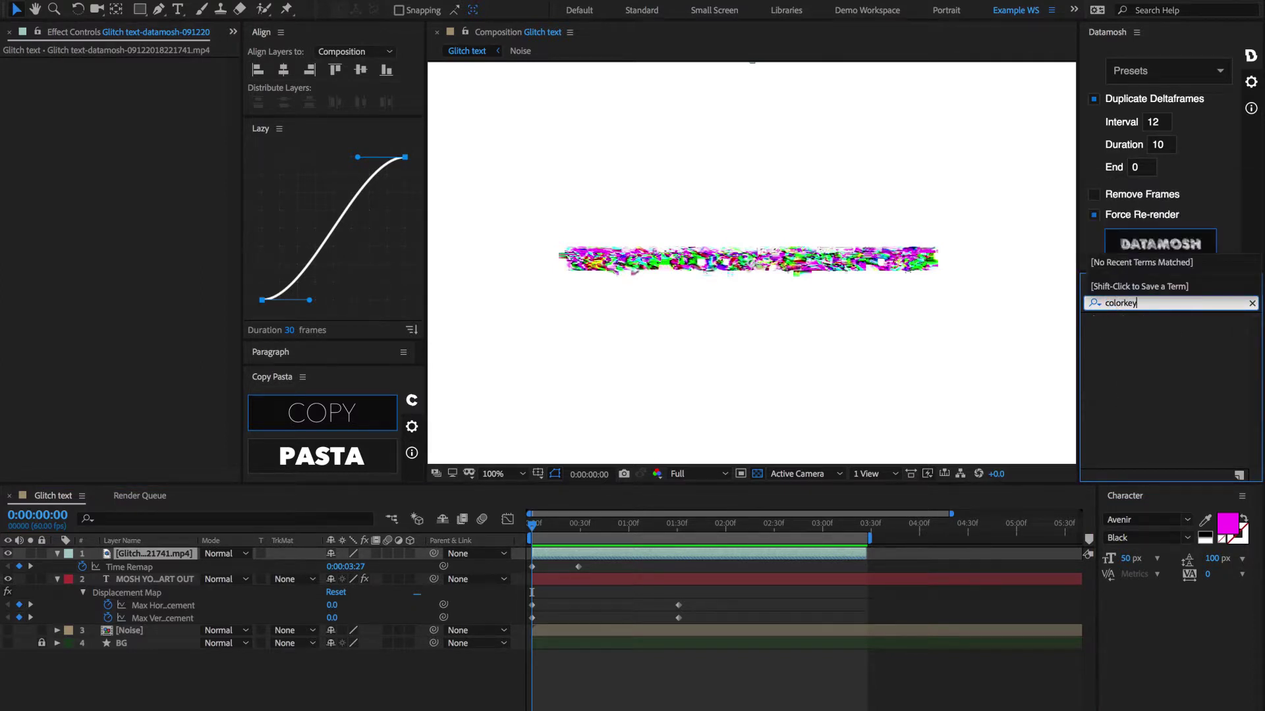
text( key)
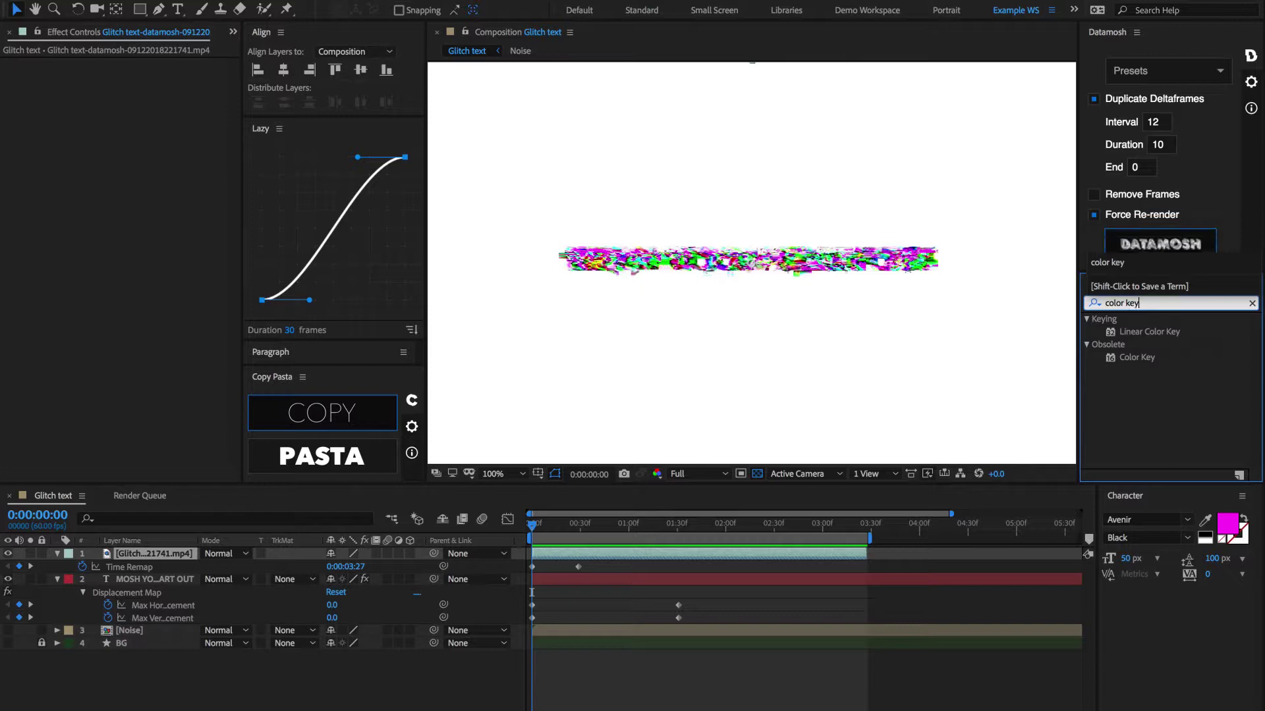
drag(1136, 357, 854, 345)
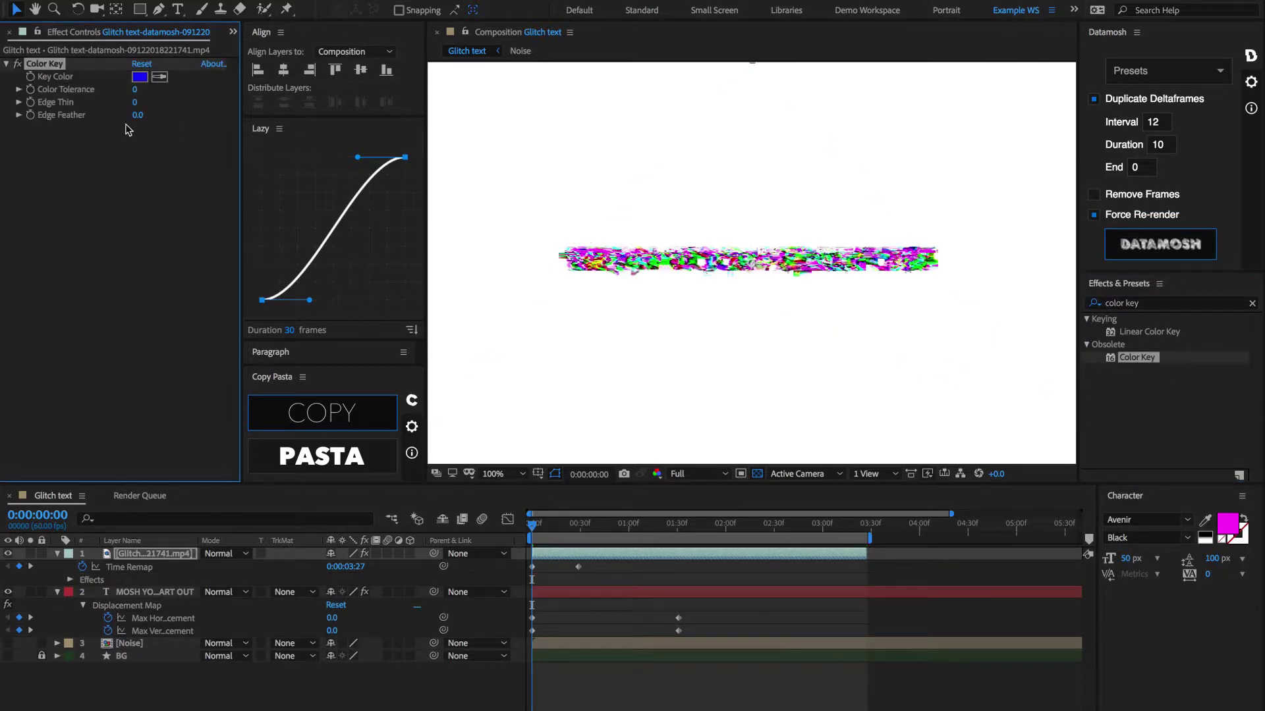
click(159, 77)
click(631, 182)
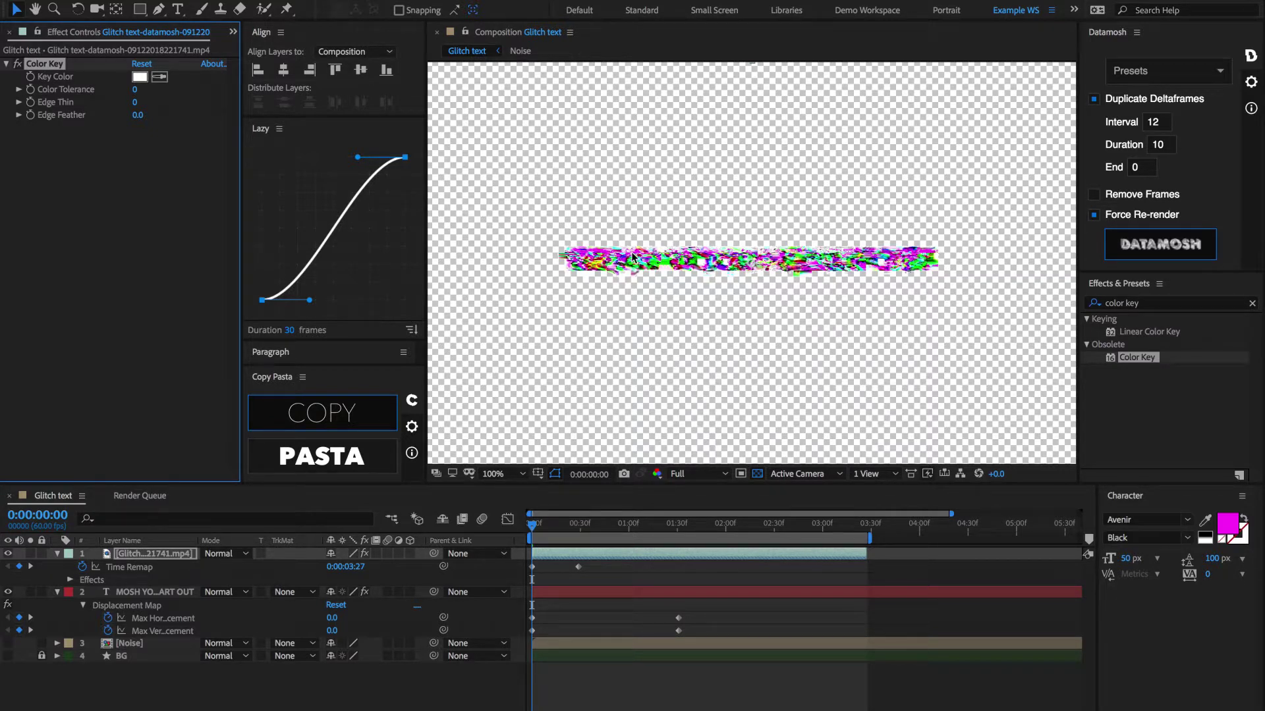
scroll(633, 258, up, 1)
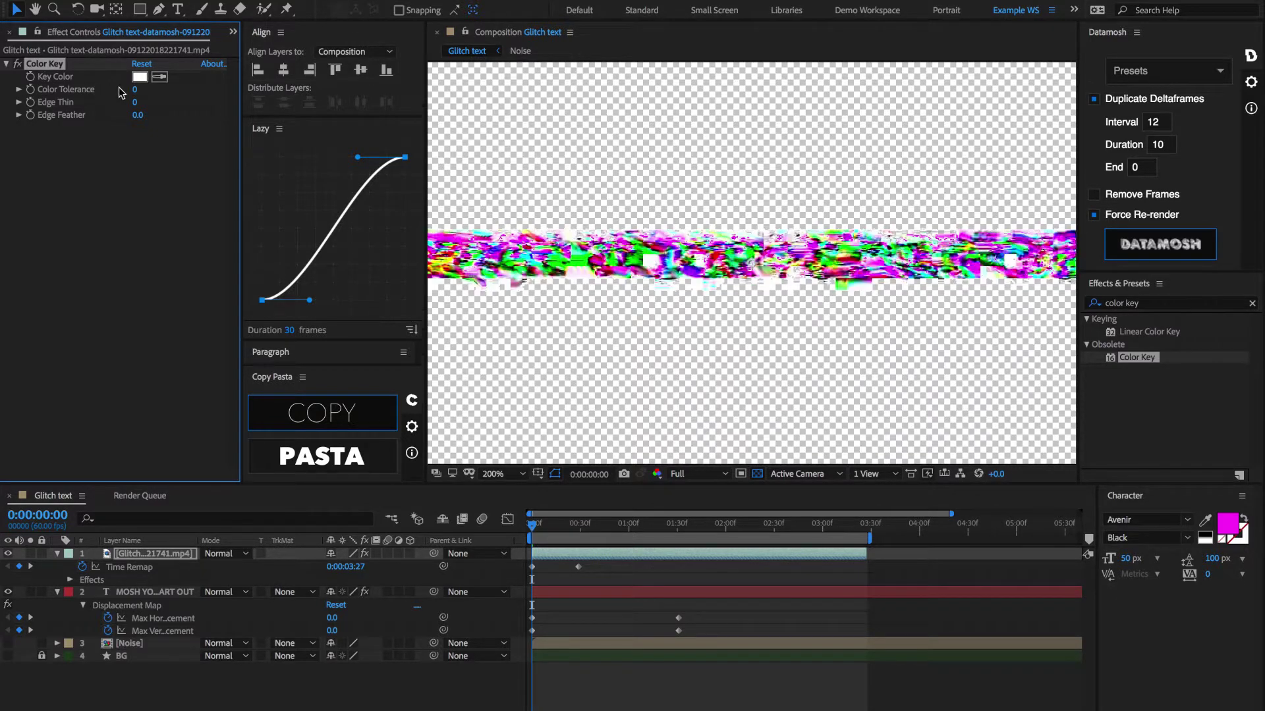
drag(135, 89, 176, 89)
scroll(654, 336, down, 1)
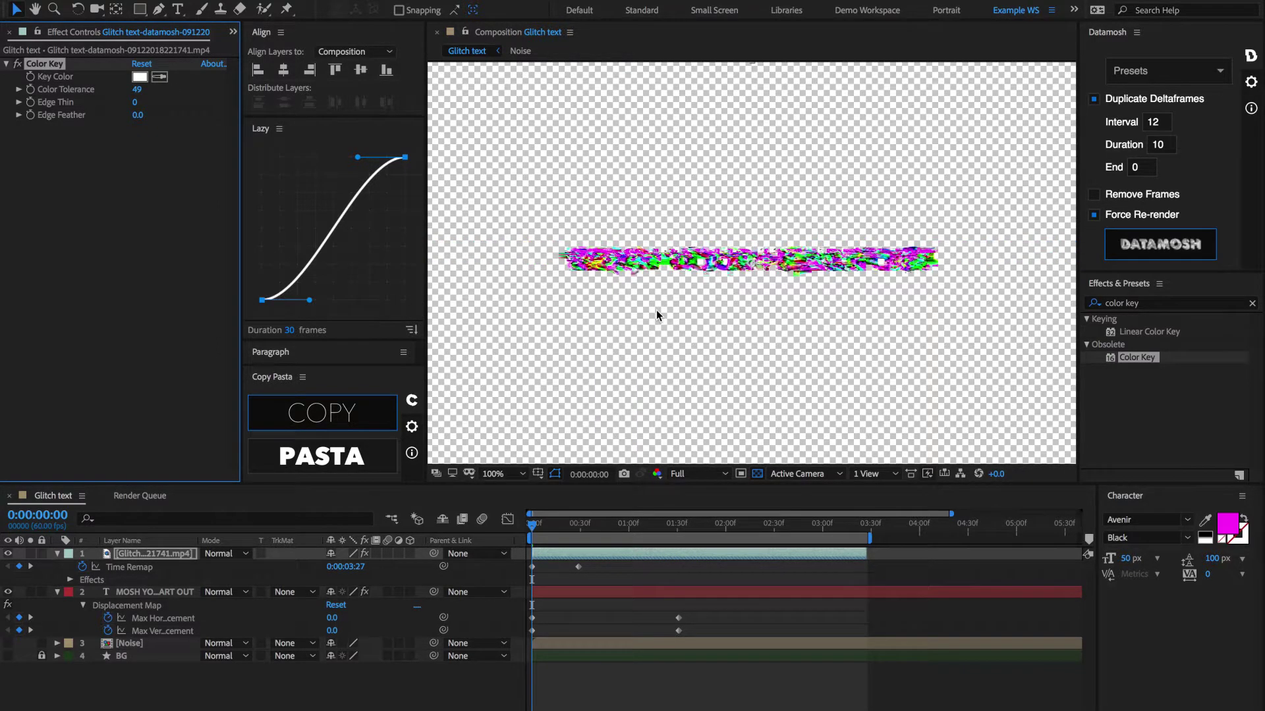
Step: Trim the glitch footage to end at frame 28 and select the text's displacement keyframes
click(579, 527)
key(Page_Up)
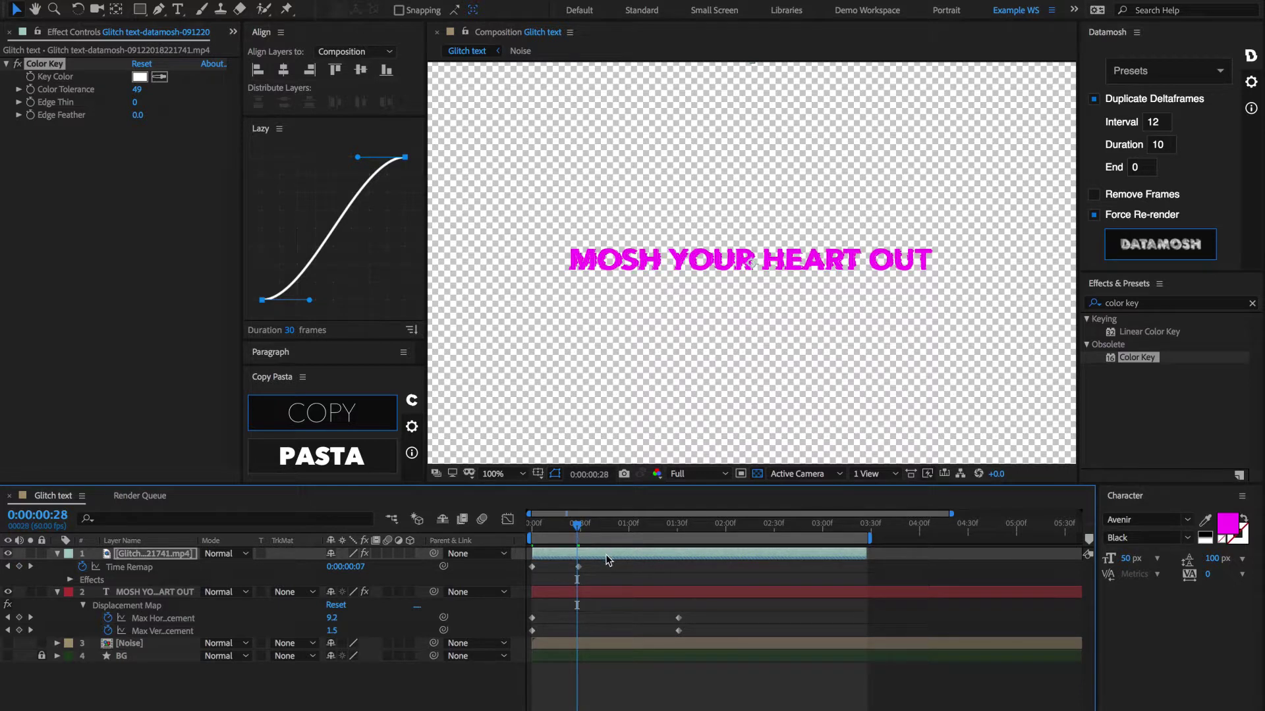
key(alt+bracketright)
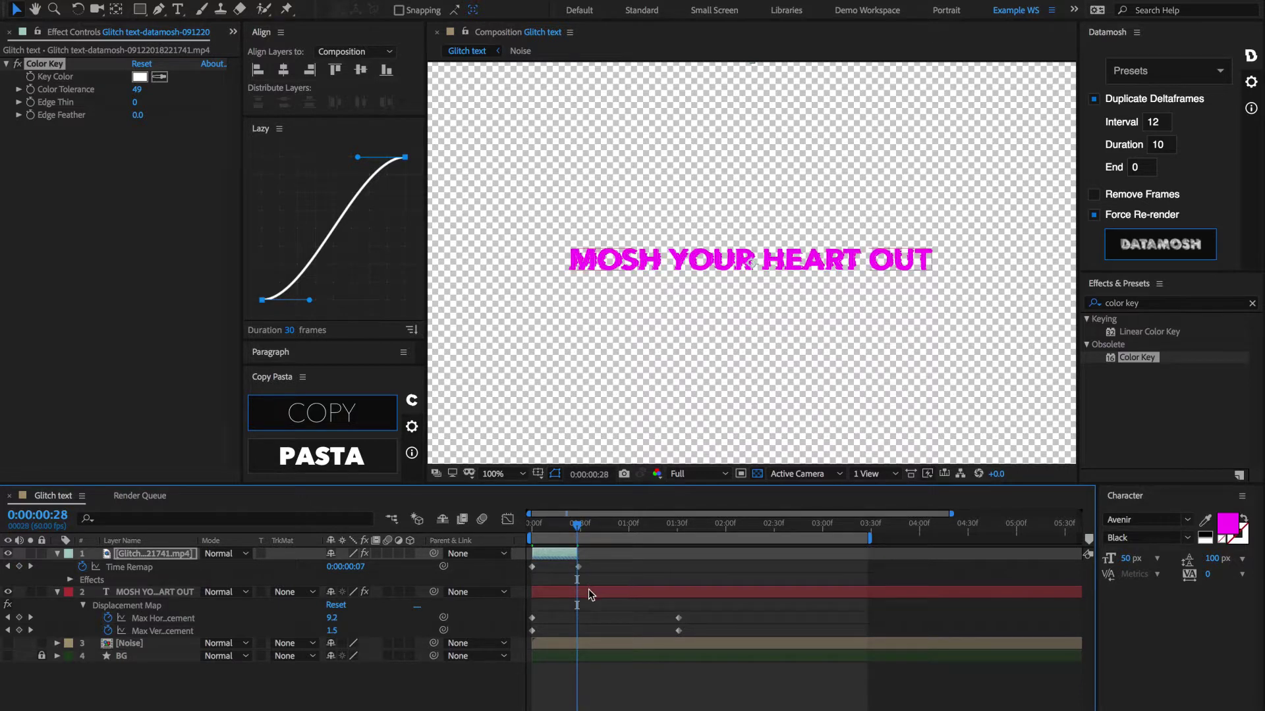
click(589, 595)
drag(659, 612, 698, 639)
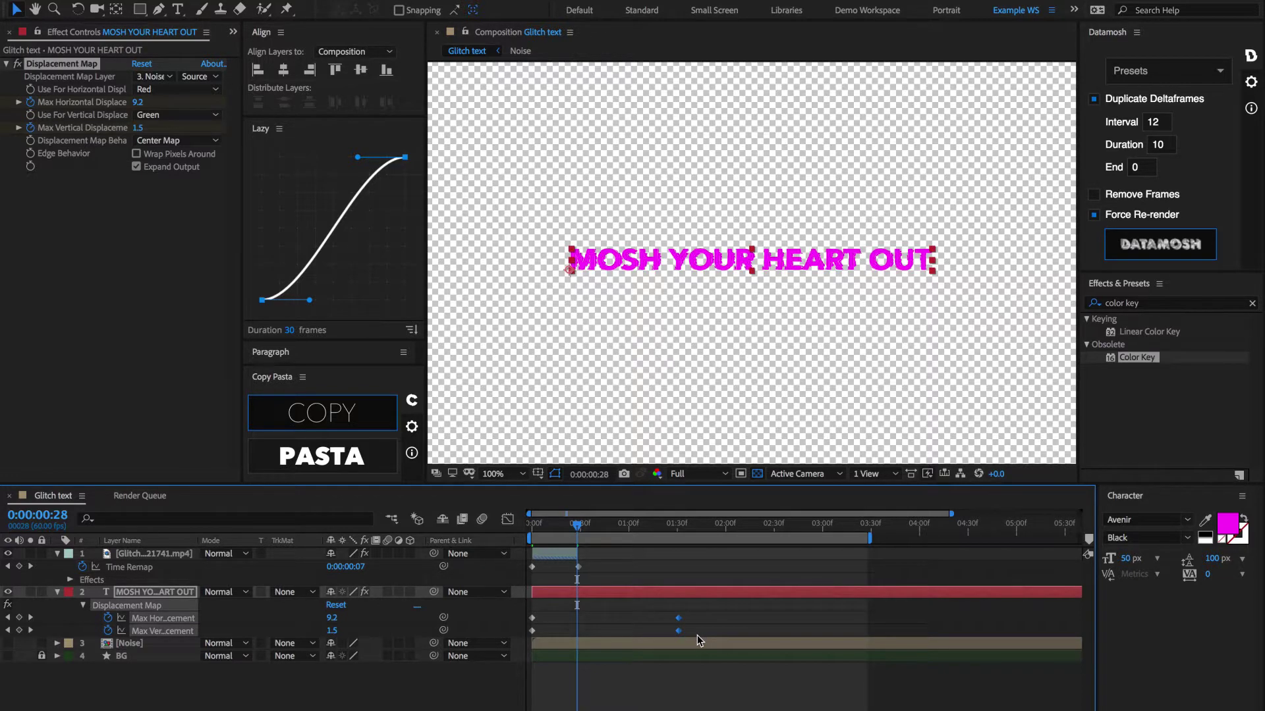
Step: Delete the Displacement Map effect from the MOSH YOUR HEART OUT text layer
click(155, 595)
click(66, 62)
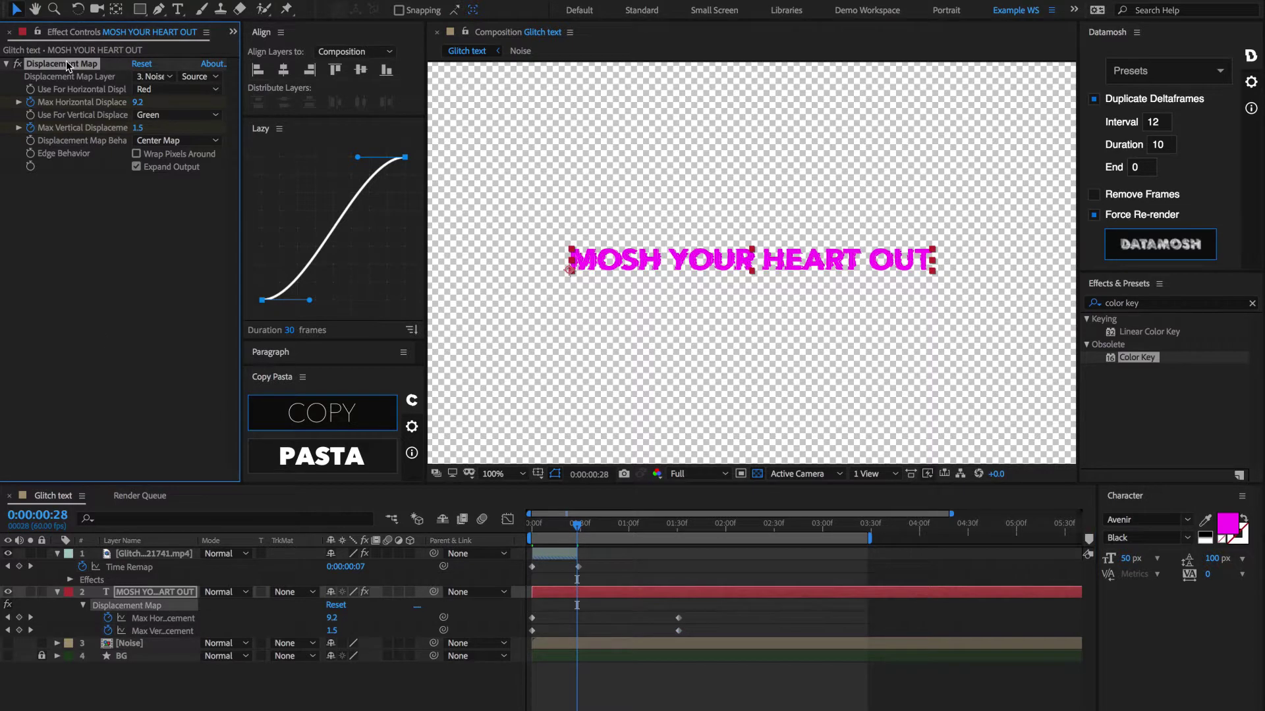
key(Delete)
Step: Trim the text layer to start at frame 28, then scrub and preview the transition
click(593, 592)
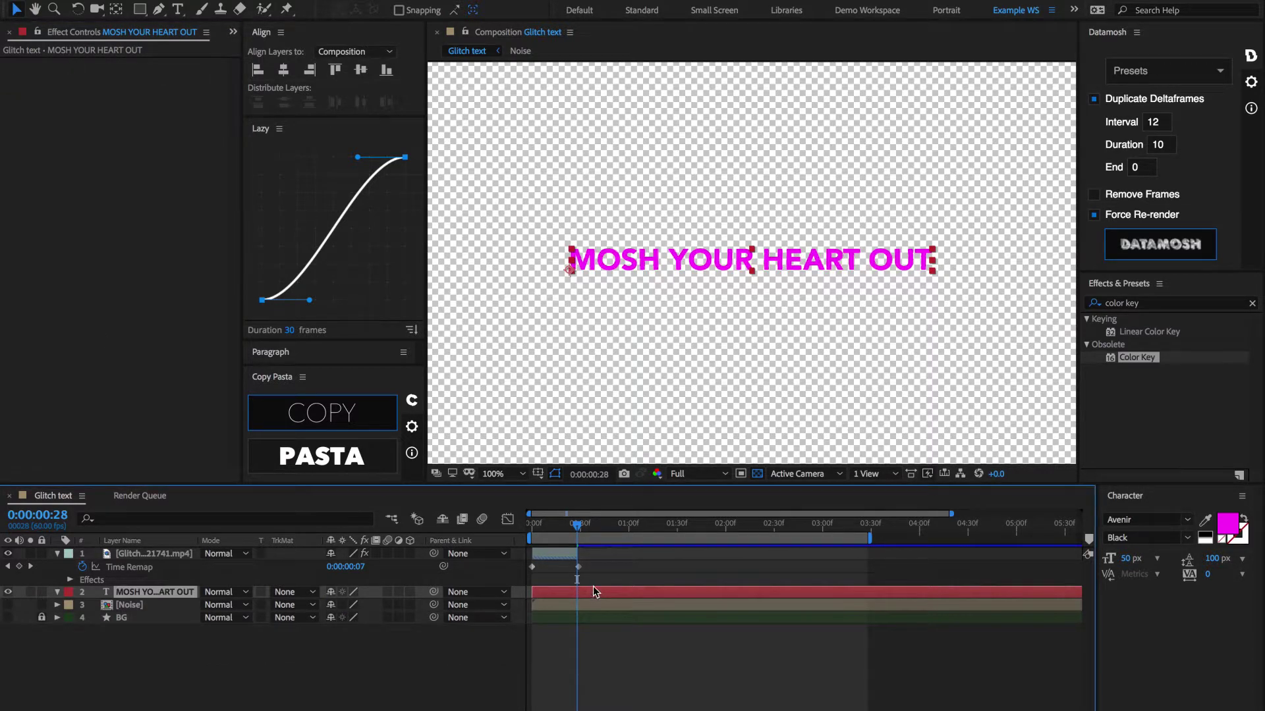
key(alt+bracketleft)
click(573, 524)
drag(573, 526, 513, 523)
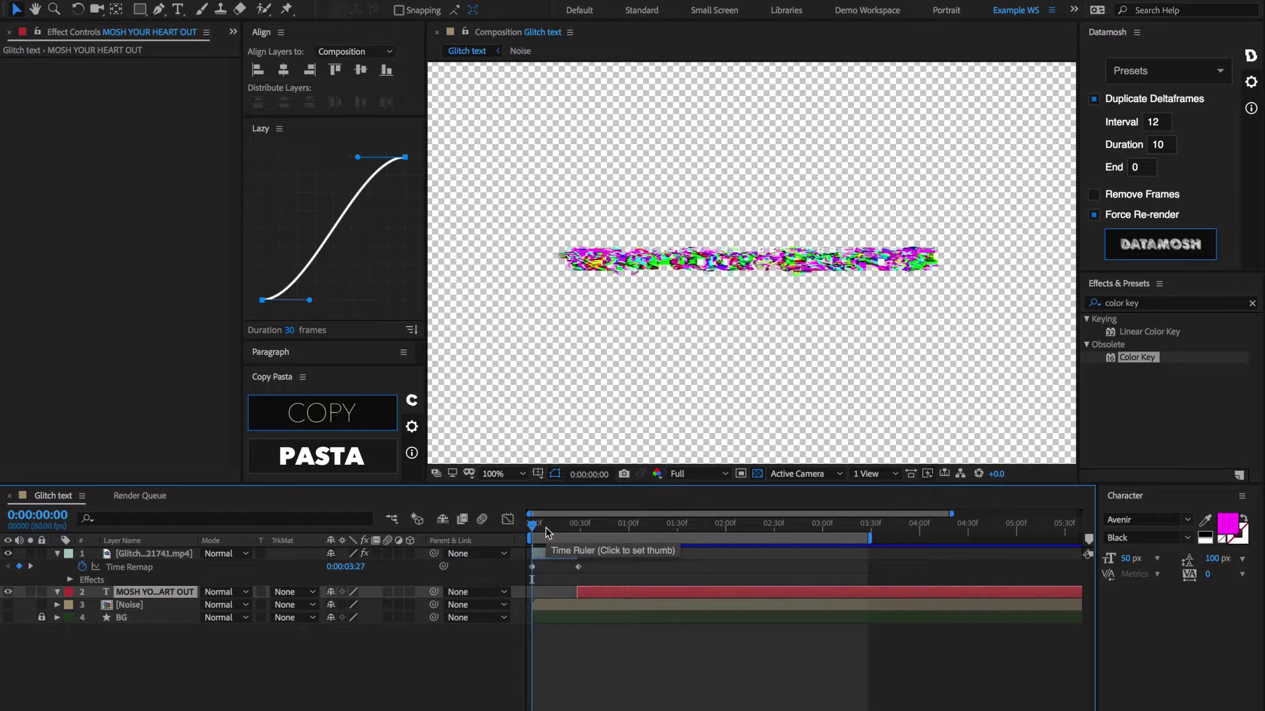
drag(546, 527, 583, 537)
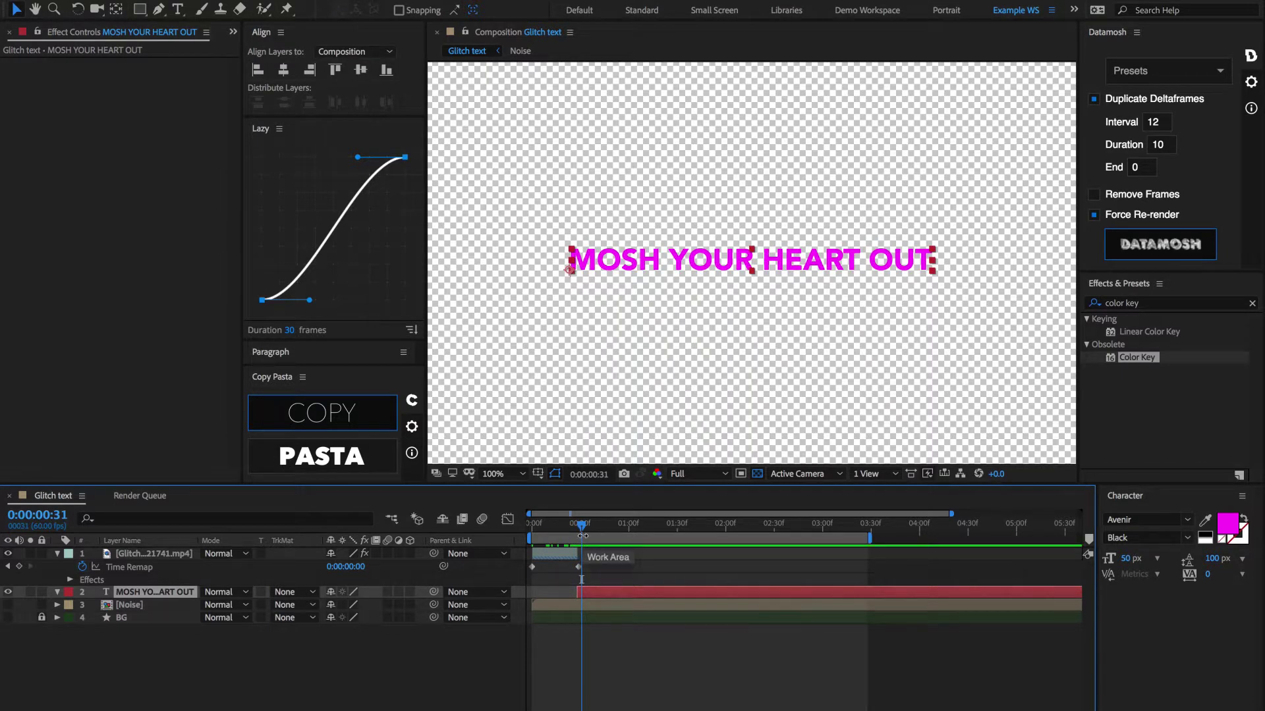
key(space)
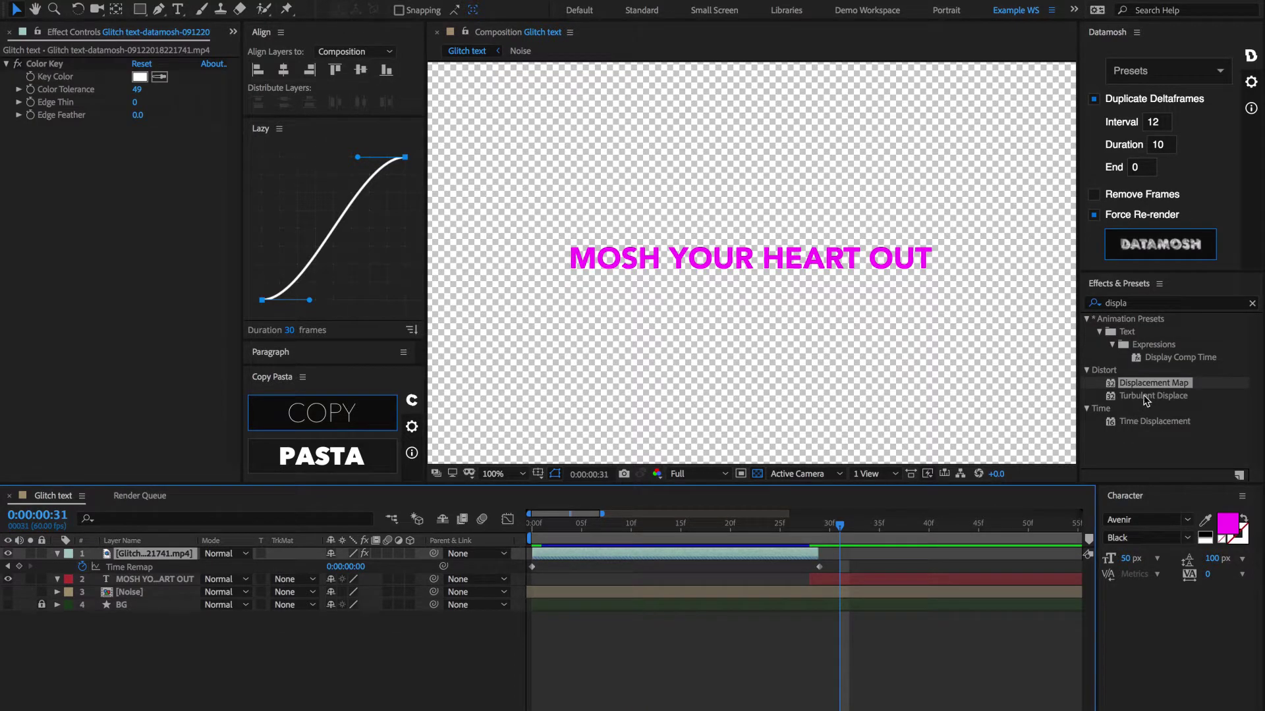
Step: Apply Displacement Map to the glitch footage using 3. Noise, keyframing Max Horizontal and Vertical
drag(1153, 384, 167, 237)
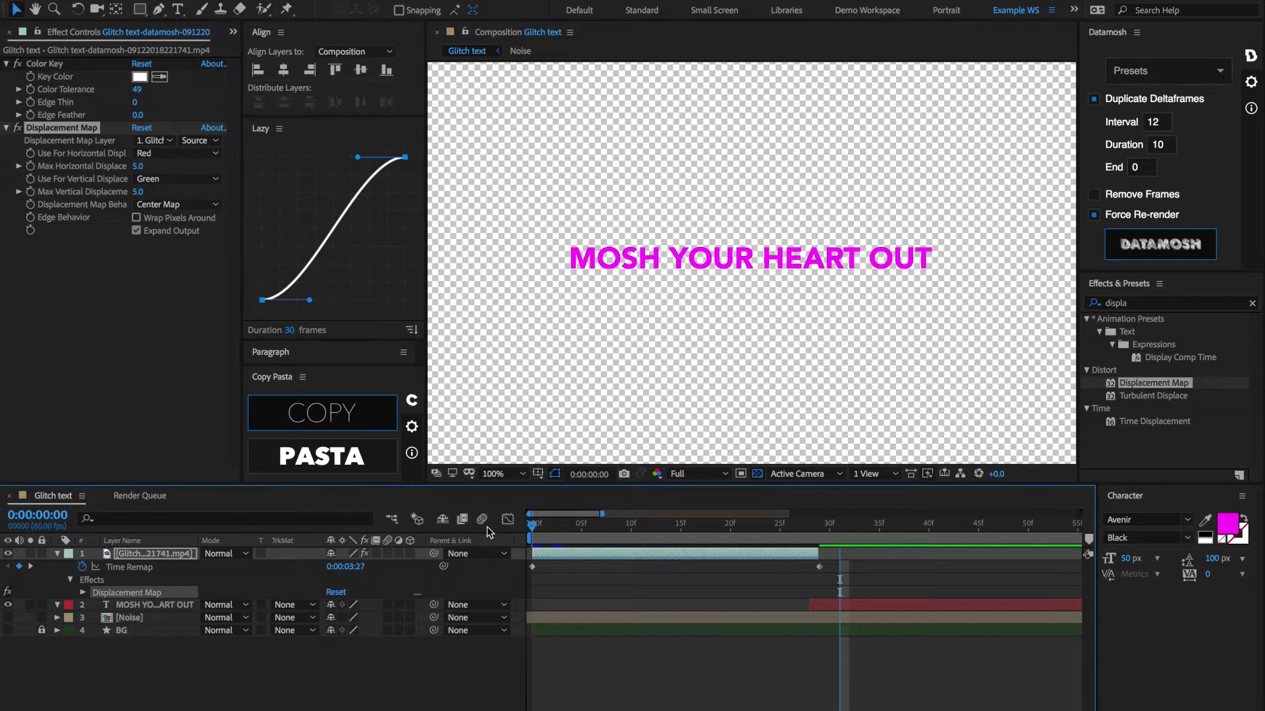
click(165, 141)
click(179, 208)
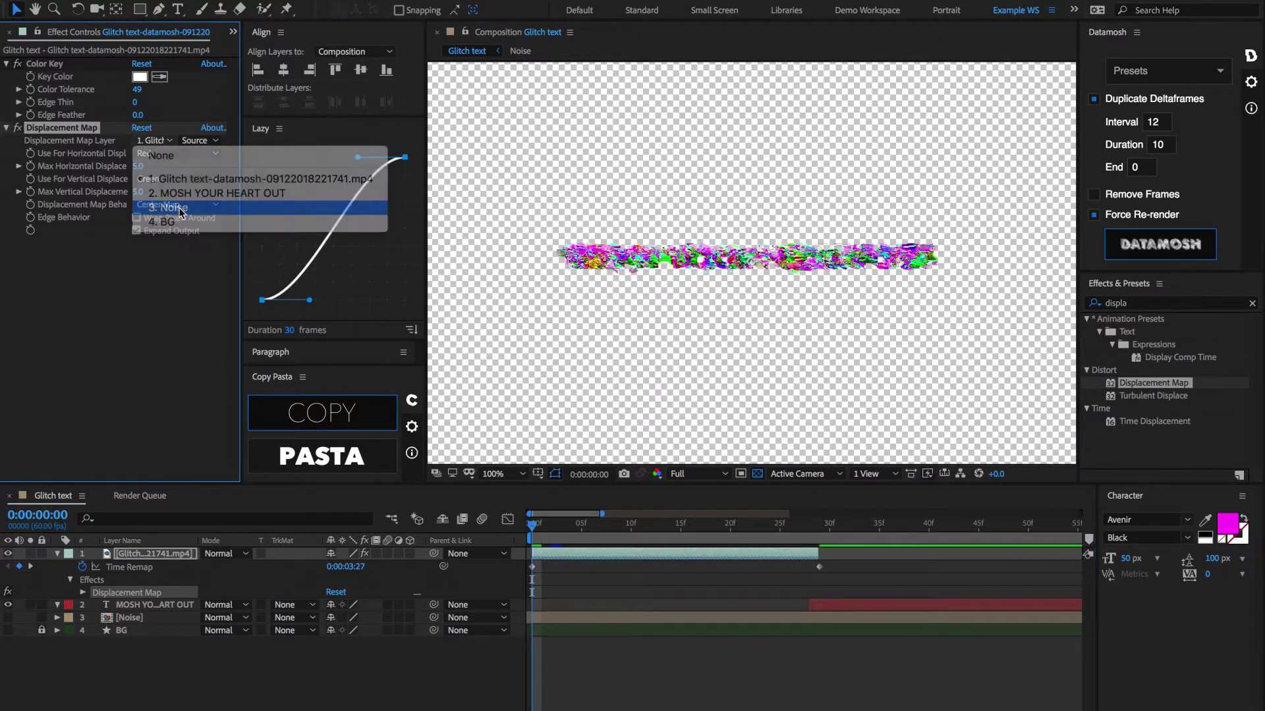
click(30, 167)
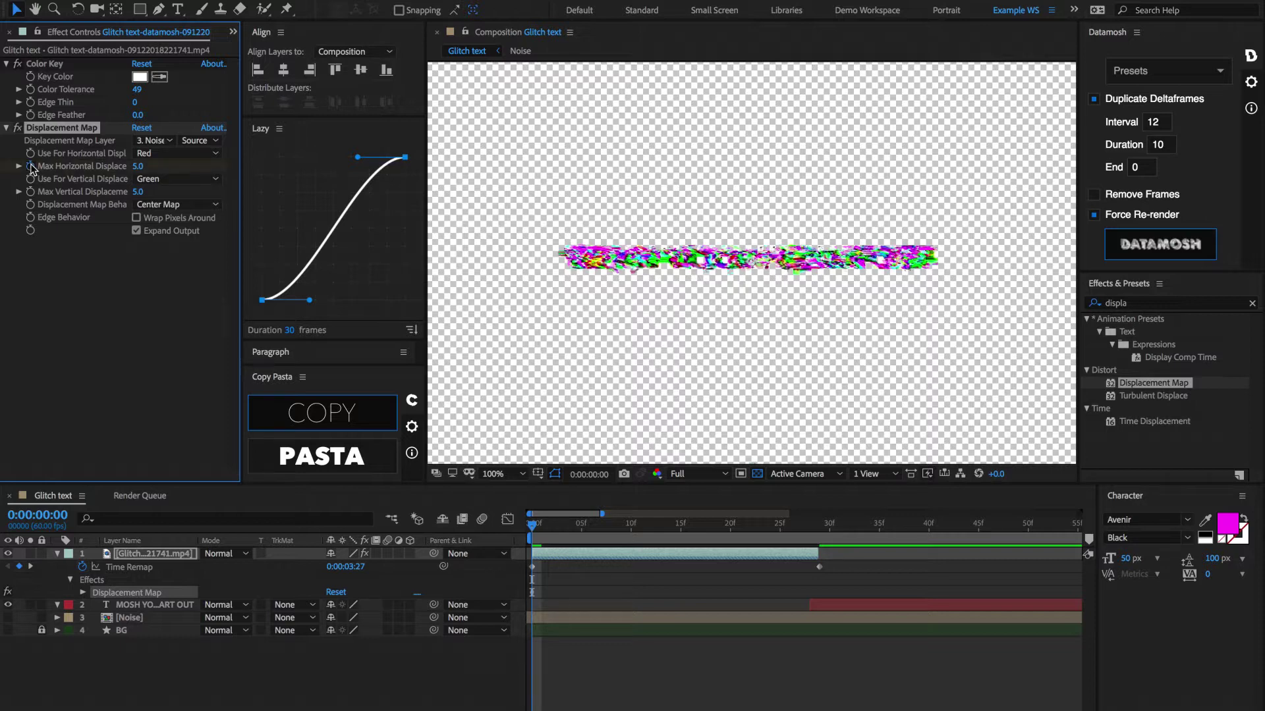
click(30, 192)
key(u)
key(u)
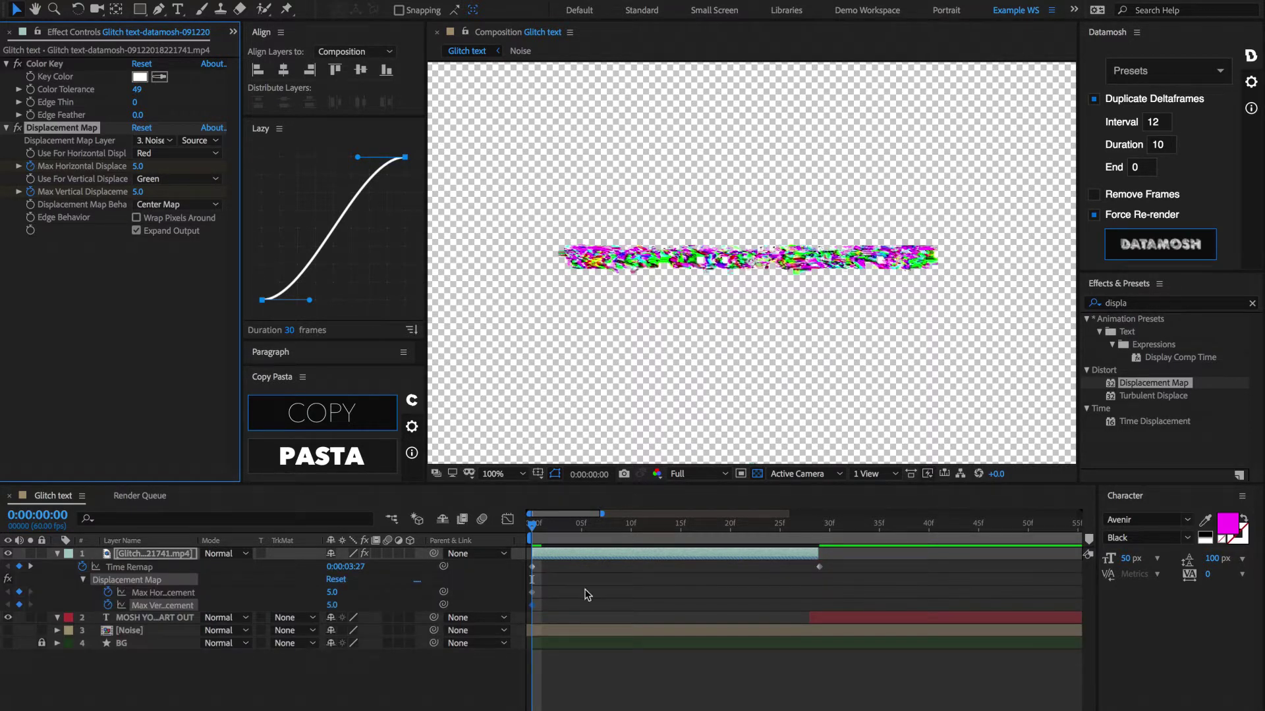
Step: Set displacement to 0/0 at frame 29 and 128/64 at frame 0, then scrub to check
click(820, 527)
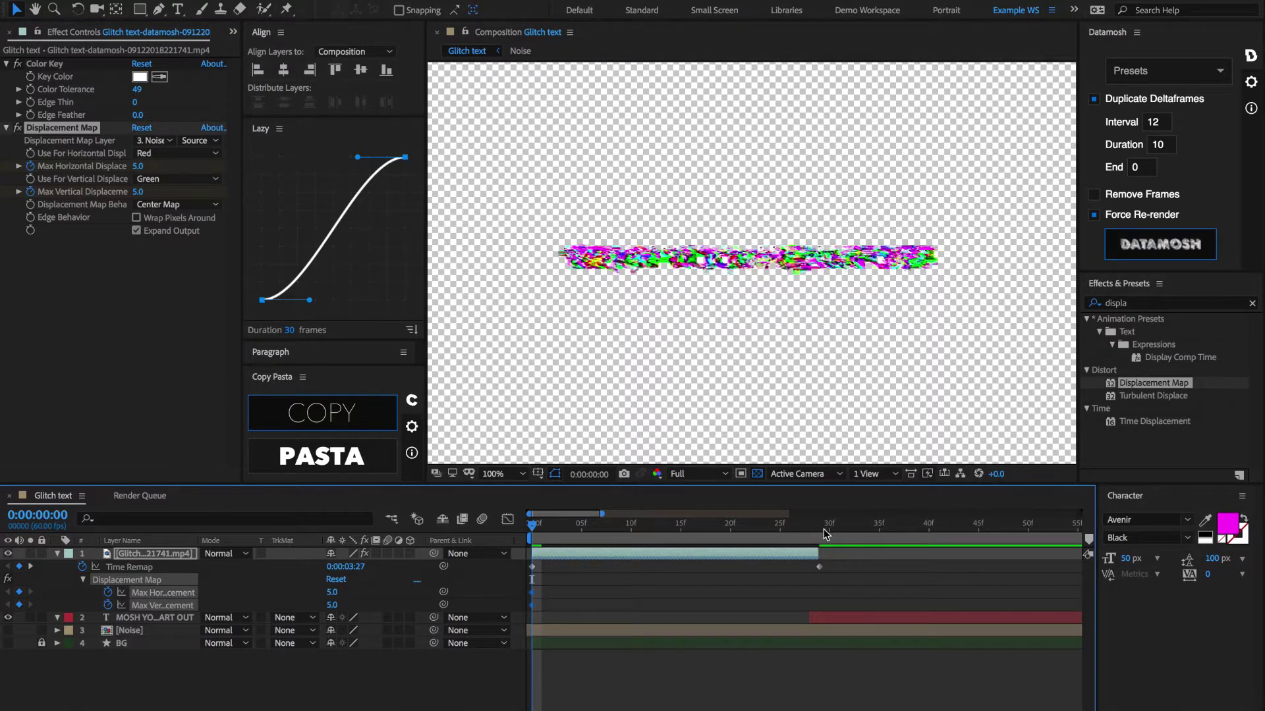
click(334, 593)
text(0)
key(Tab)
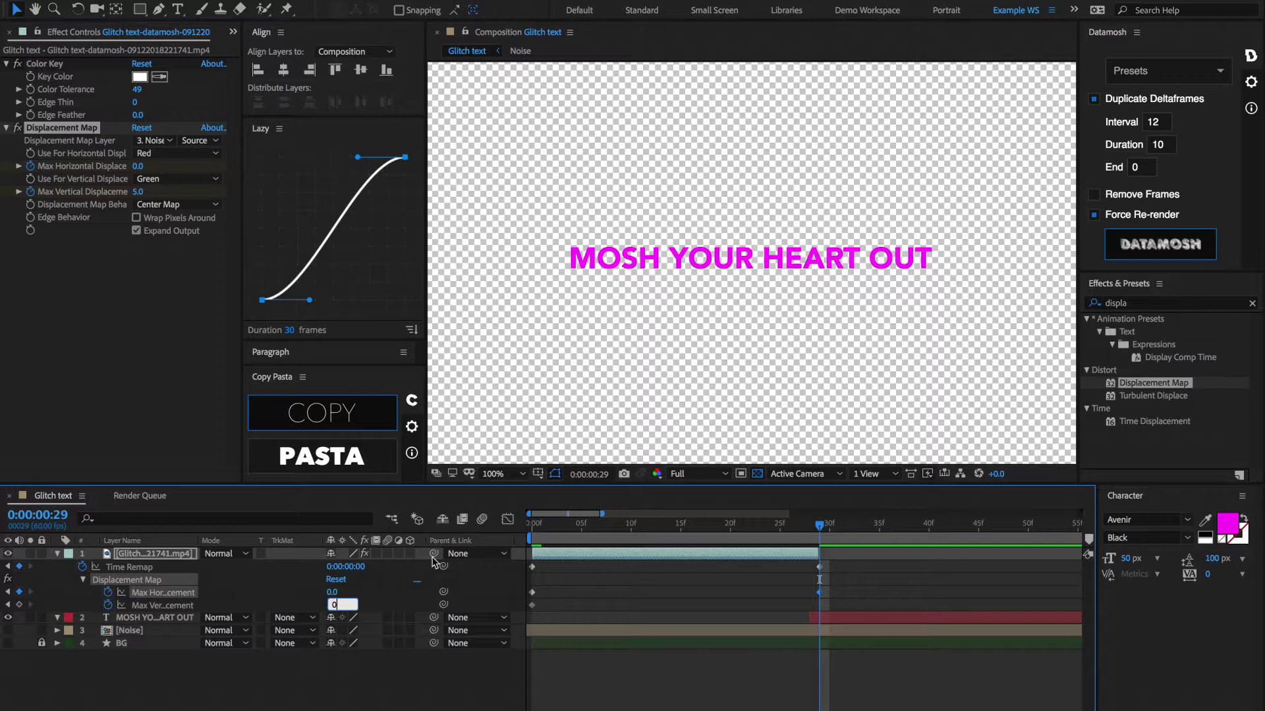
text(0)
click(531, 527)
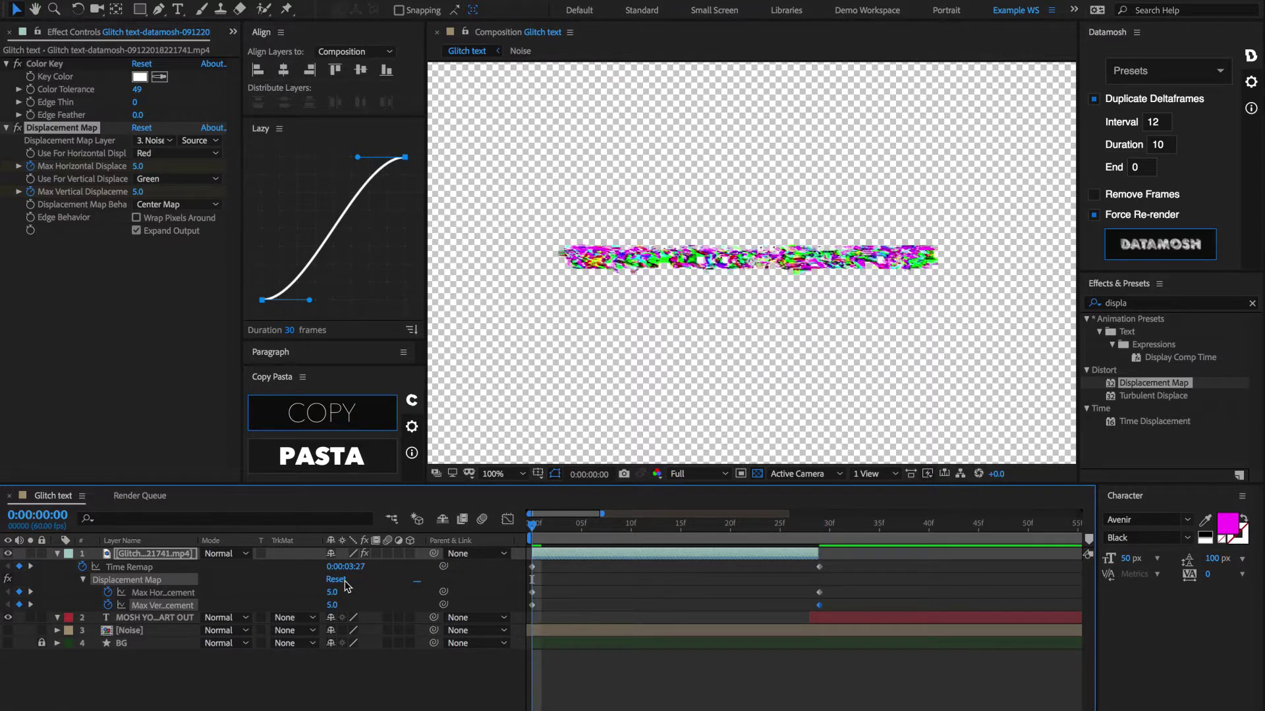
drag(333, 592, 414, 576)
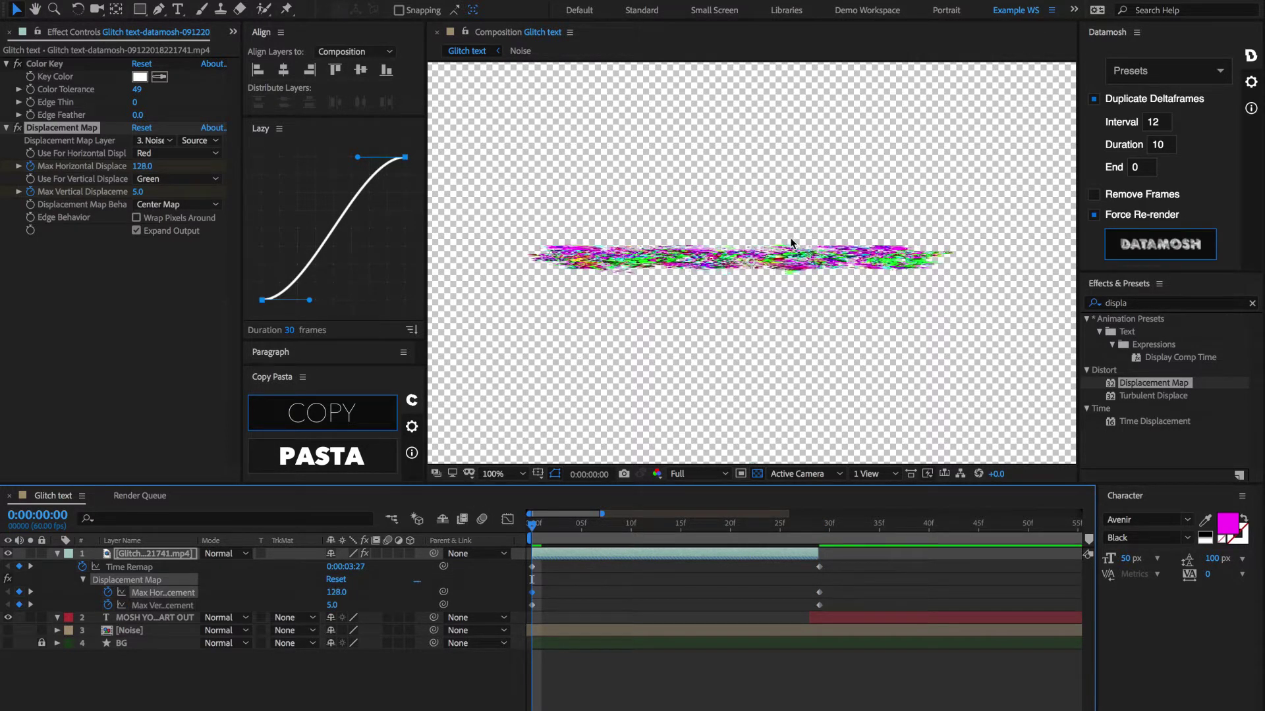
scroll(645, 262, up, 2)
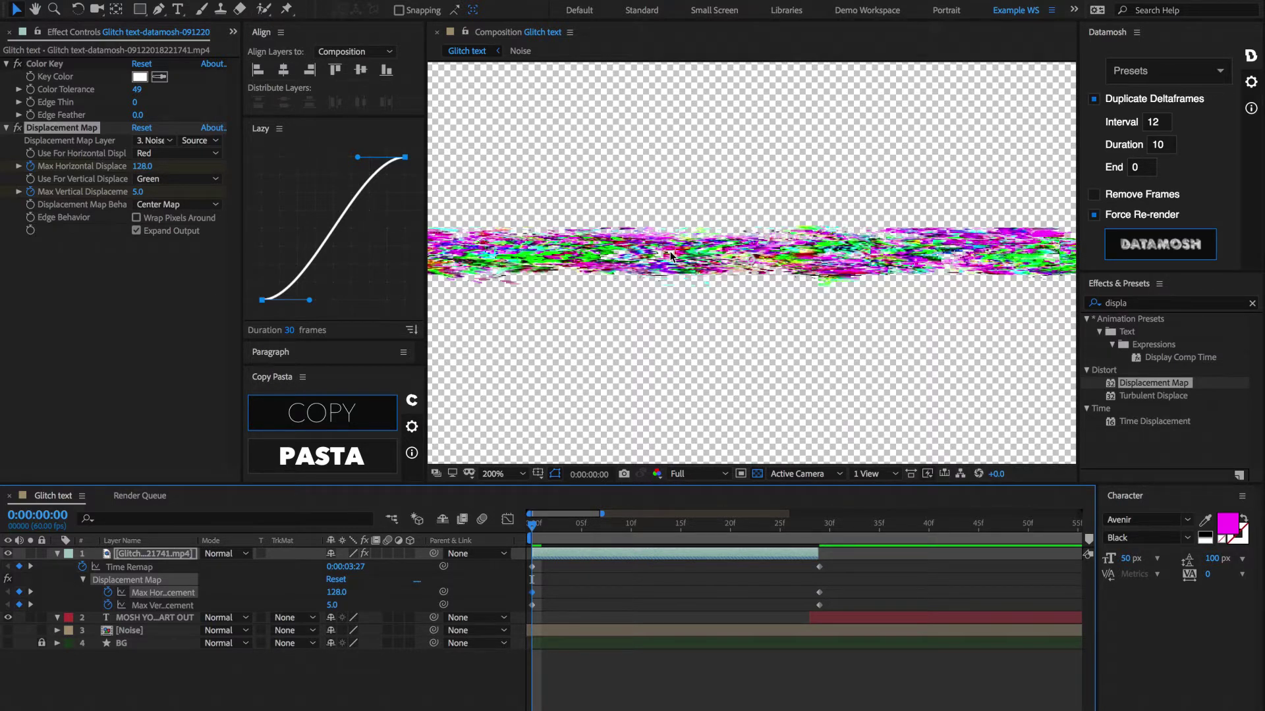
drag(331, 605, 369, 604)
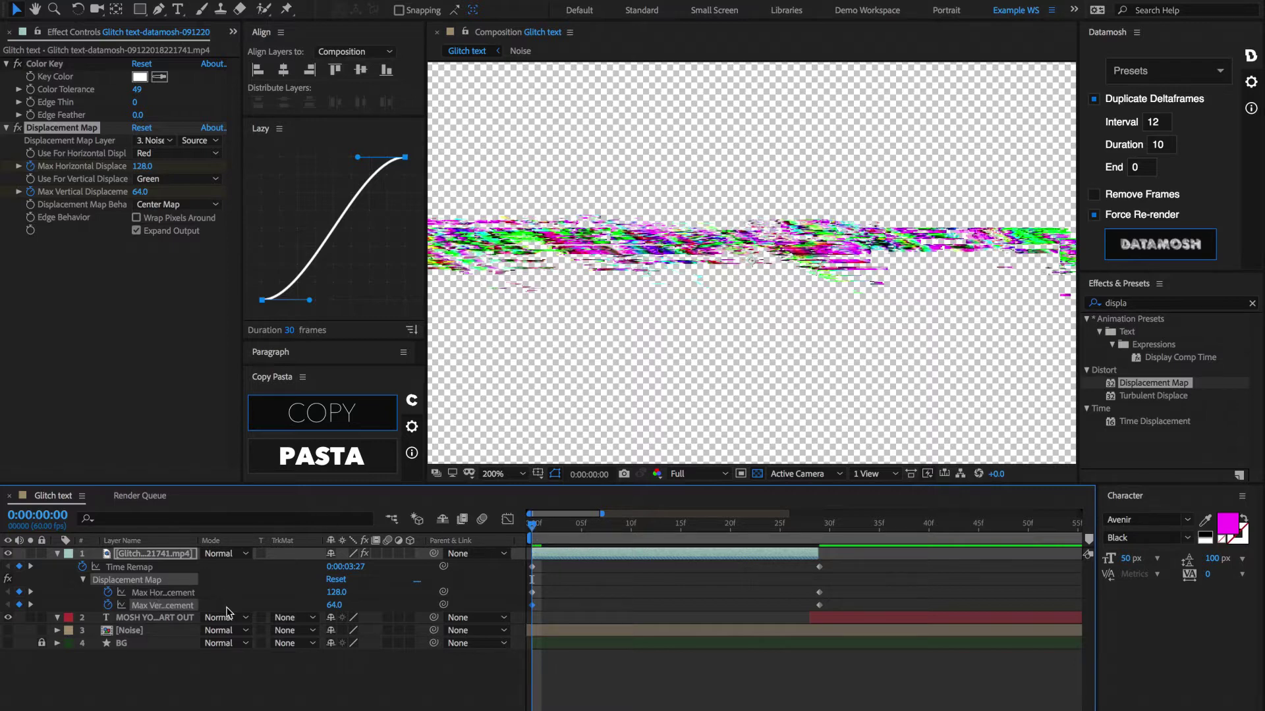
drag(532, 525, 824, 509)
key(shift+Page_Up)
key(shift+slash)
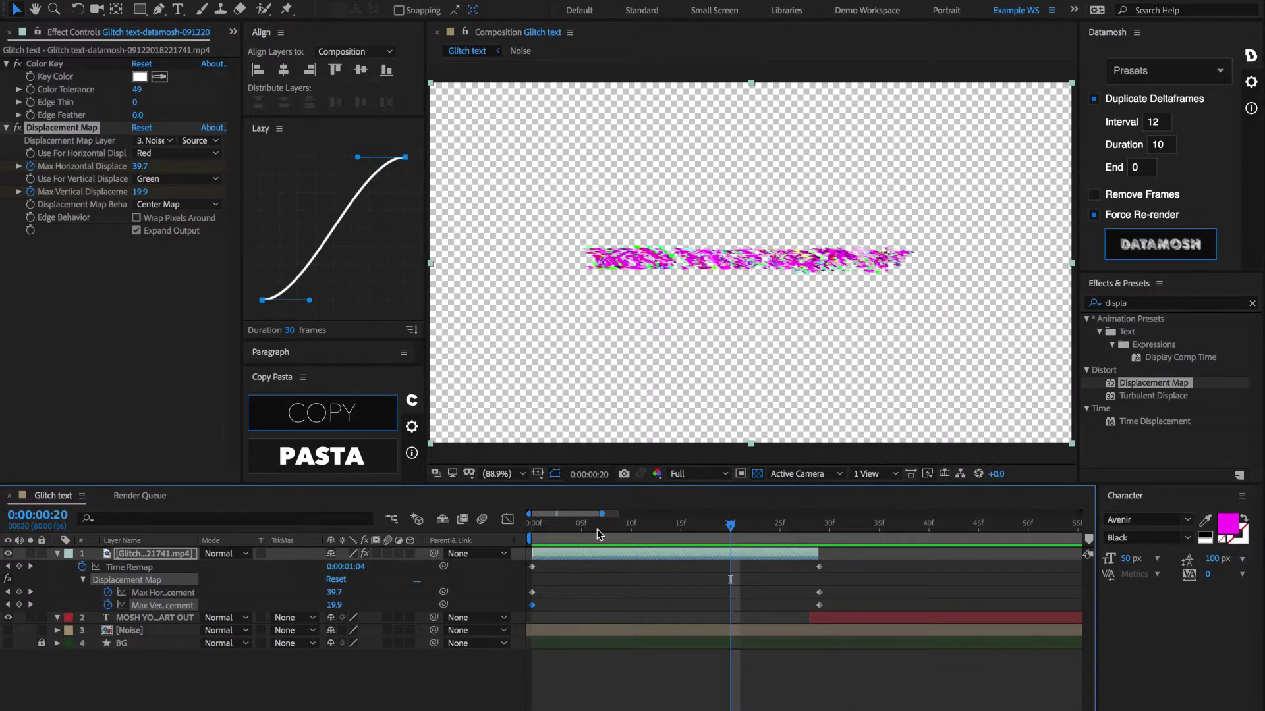
drag(546, 528, 514, 524)
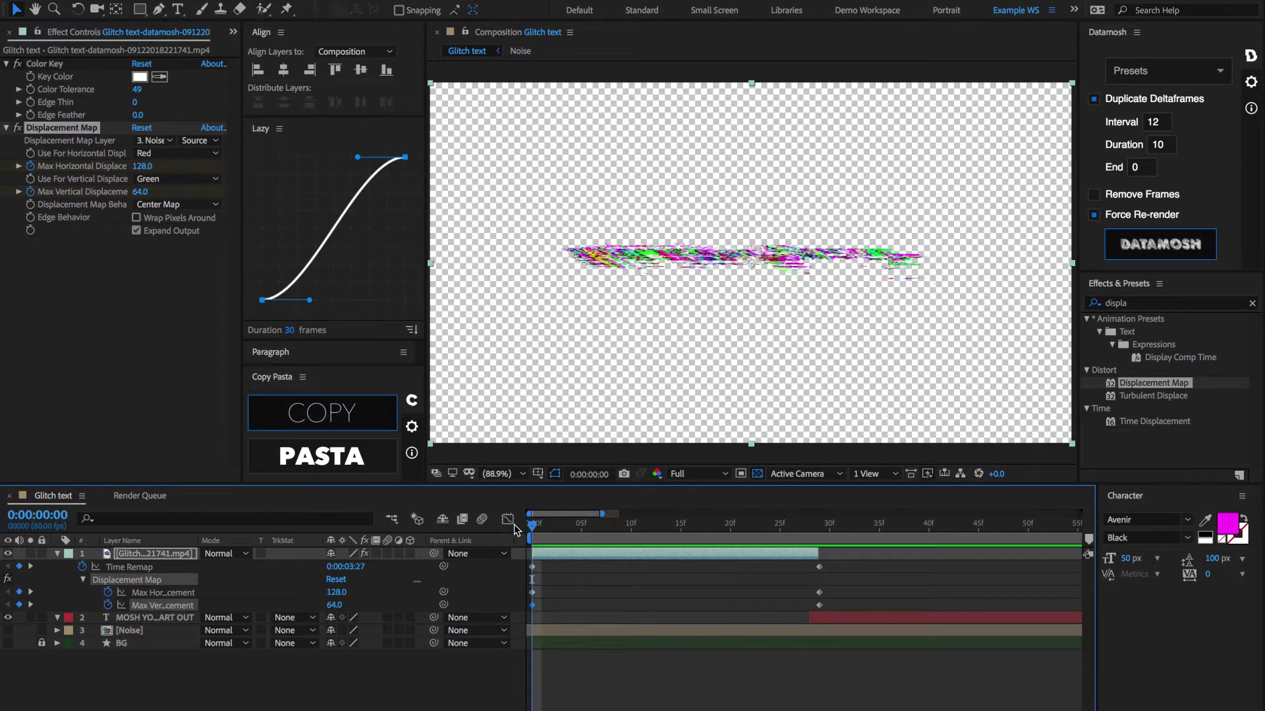
key(space)
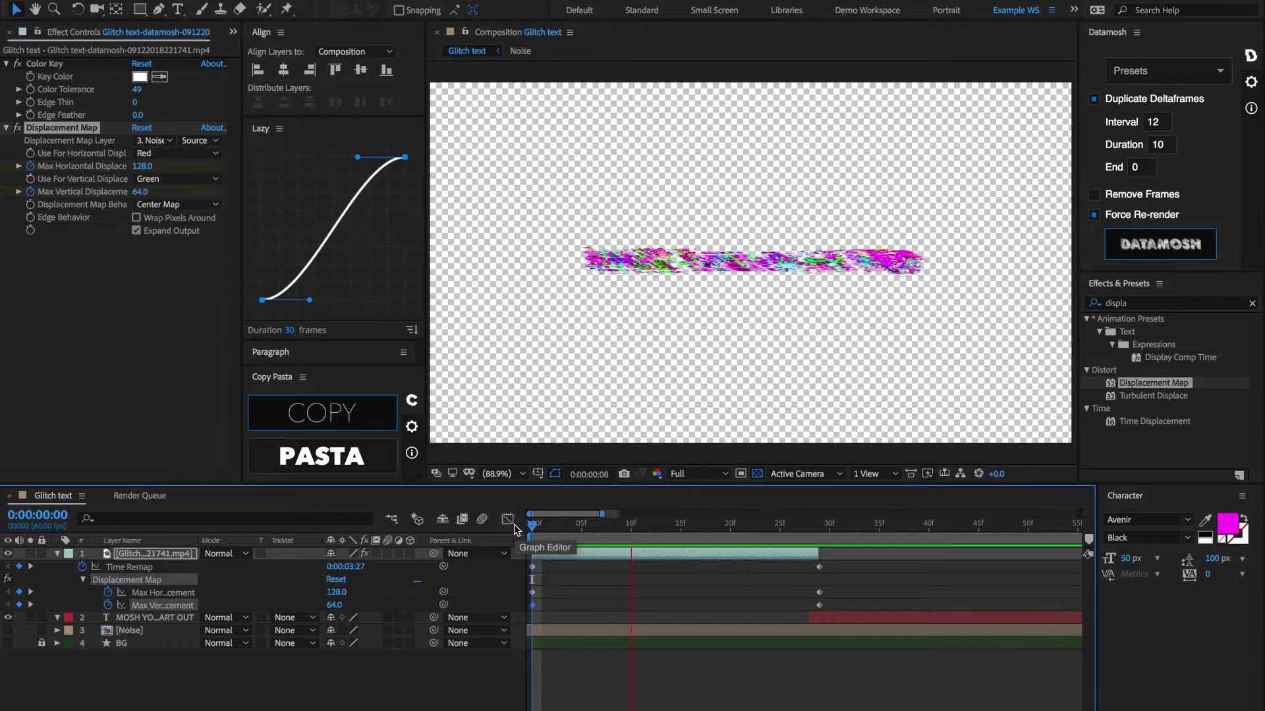
click(544, 526)
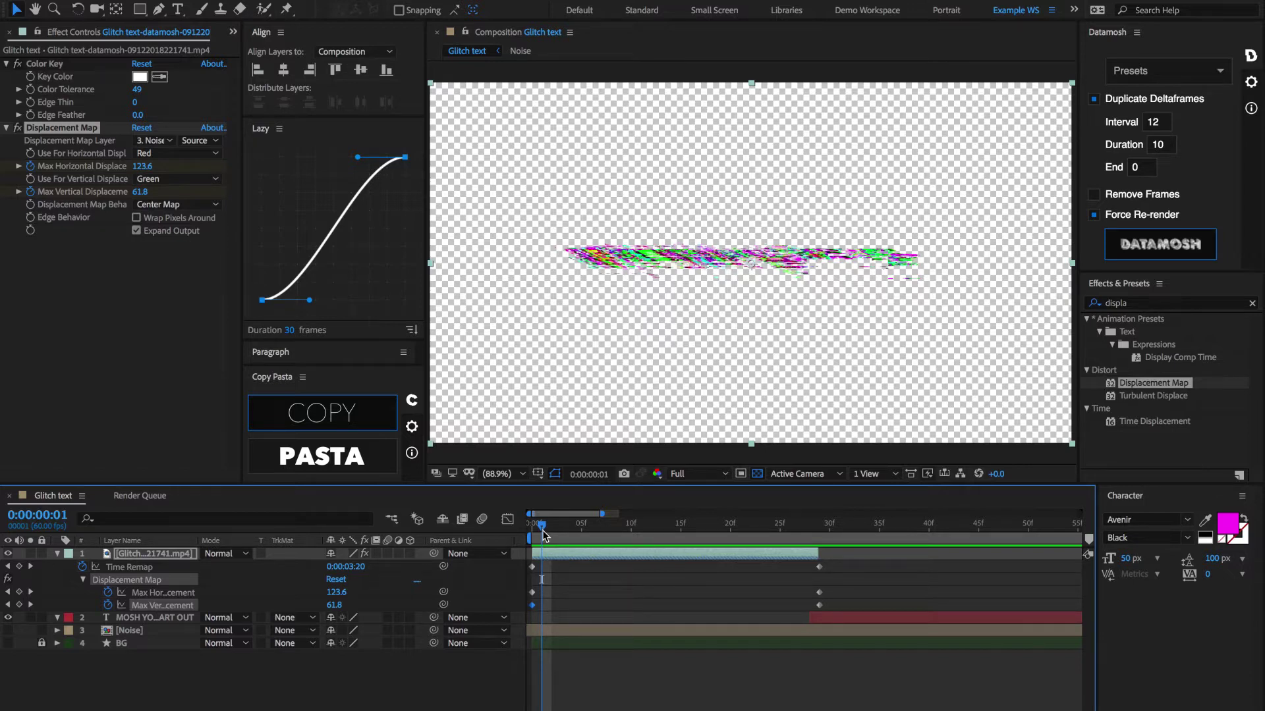
mouse_move(543, 532)
mouse_down()
mouse_move(659, 539)
mouse_move(532, 525)
mouse_up()
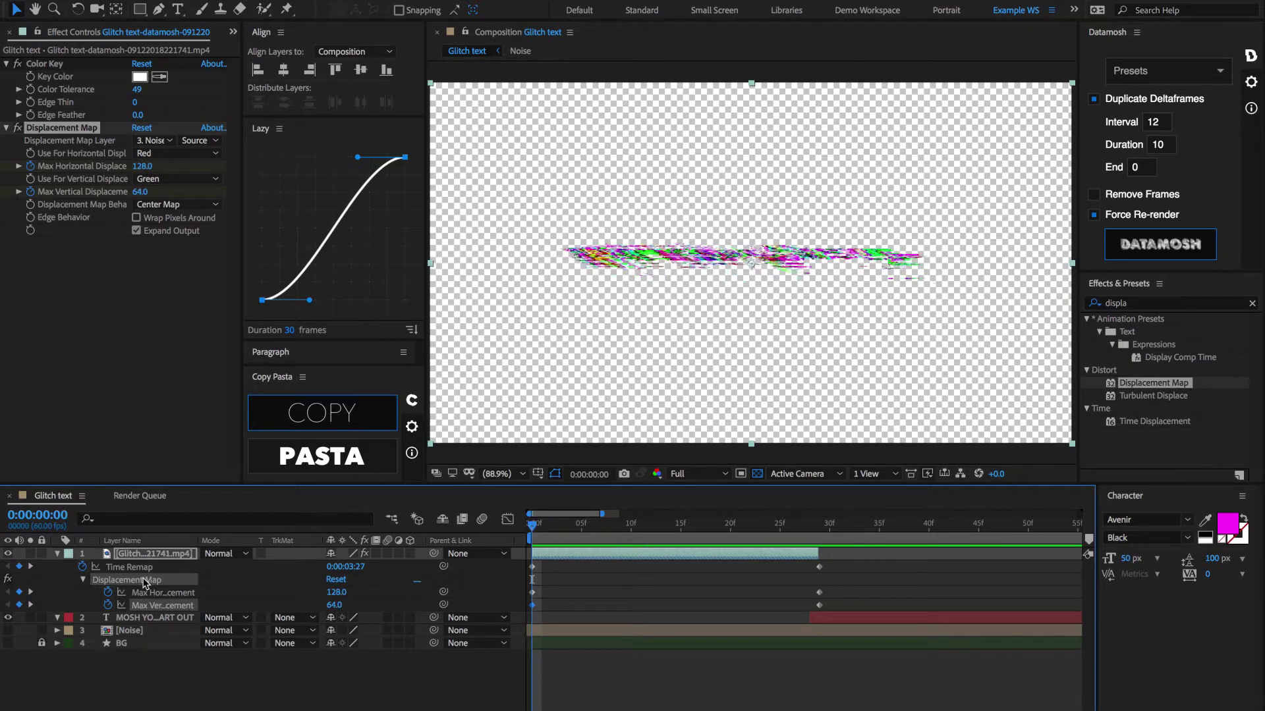
key(space)
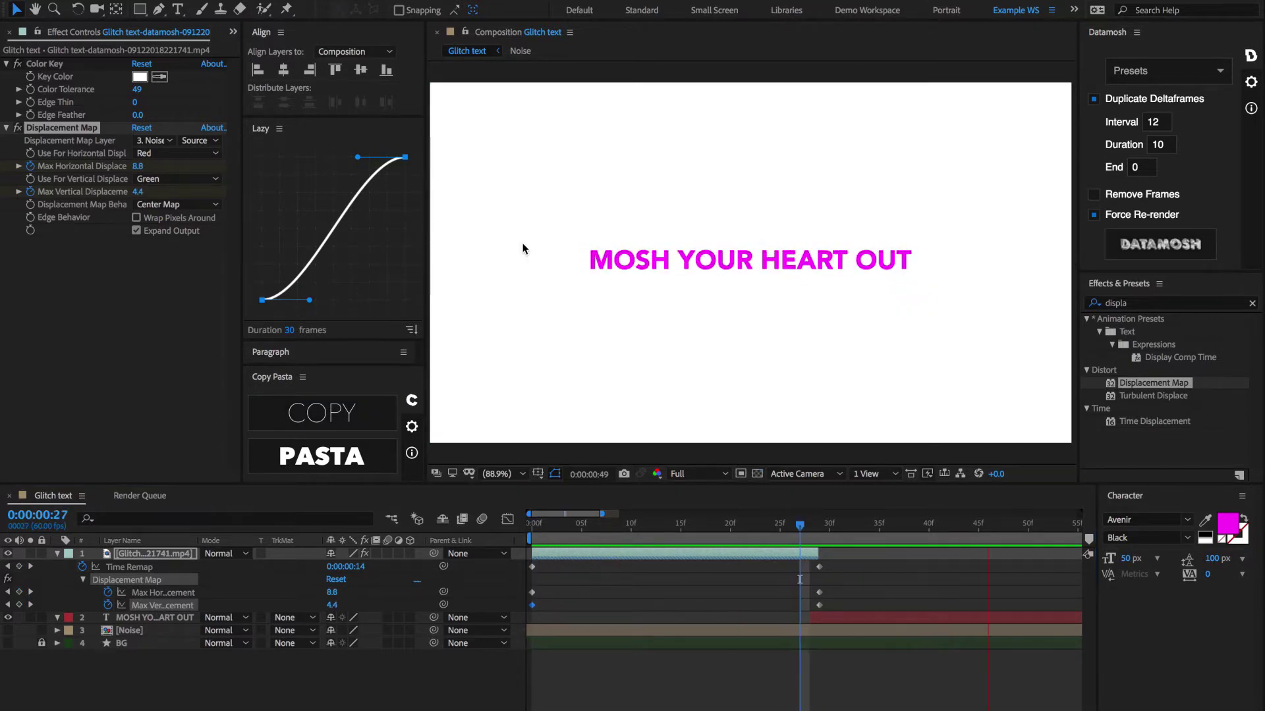